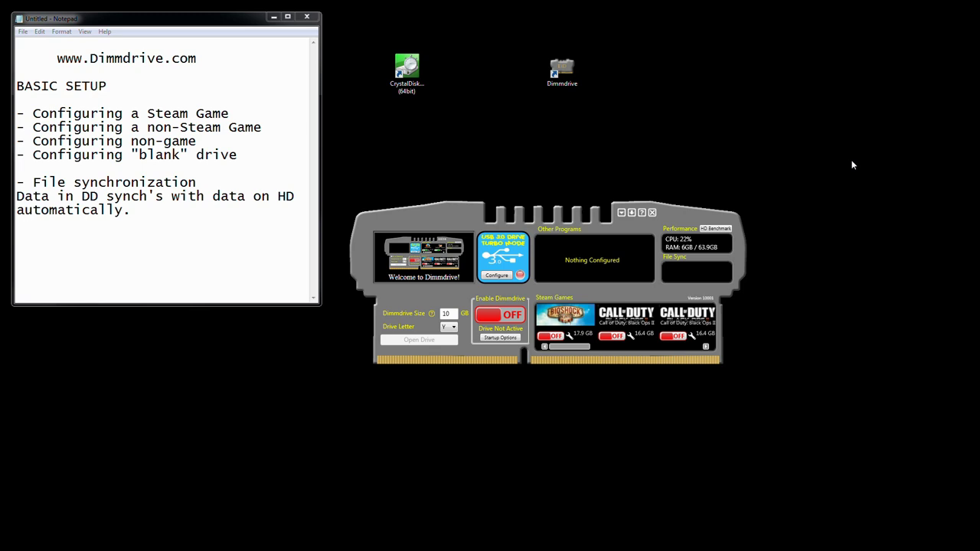
Move the Dimmdrive panel to a slightly higher spot on the desktop beside the Notepad notes.
{"action": "mouse_move", "coordinate": [566, 71]}
{"action": "left_mouse_down"}
{"action": "mouse_move", "coordinate": [539, 92]}
{"action": "mouse_move", "coordinate": [570, 75]}
{"action": "left_mouse_up"}
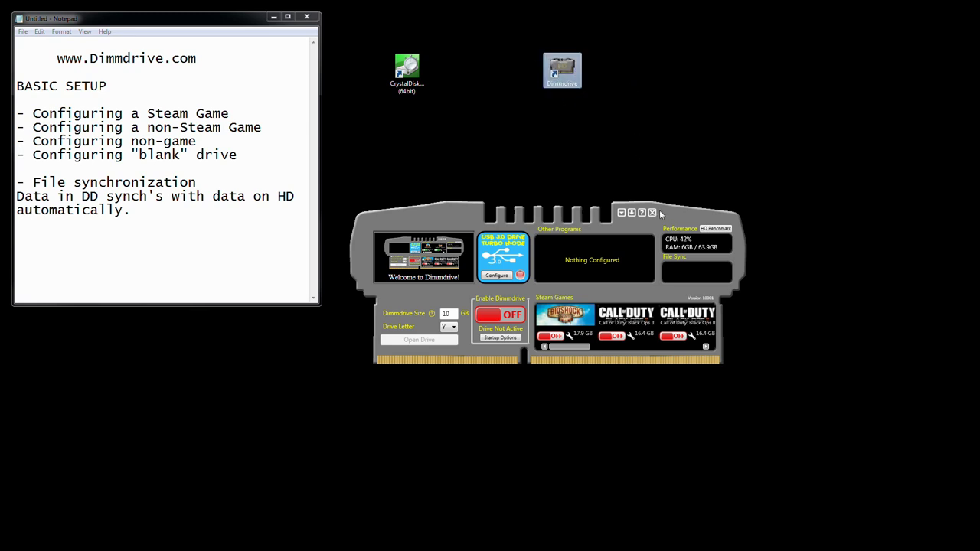
{"action": "left_click_drag", "start_coordinate": [682, 227], "coordinate": [665, 181]}
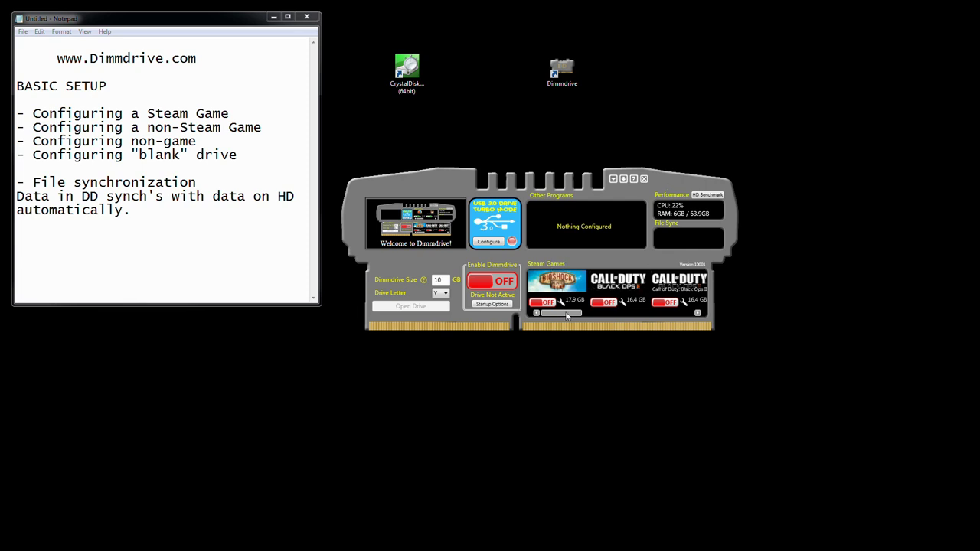
{"action": "left_click_drag", "start_coordinate": [563, 315], "coordinate": [534, 335]}
{"action": "mouse_move", "coordinate": [669, 189]}
{"action": "left_mouse_down"}
{"action": "mouse_move", "coordinate": [752, 232]}
{"action": "mouse_move", "coordinate": [636, 183]}
{"action": "mouse_move", "coordinate": [665, 179]}
{"action": "mouse_move", "coordinate": [657, 174]}
{"action": "left_mouse_up"}
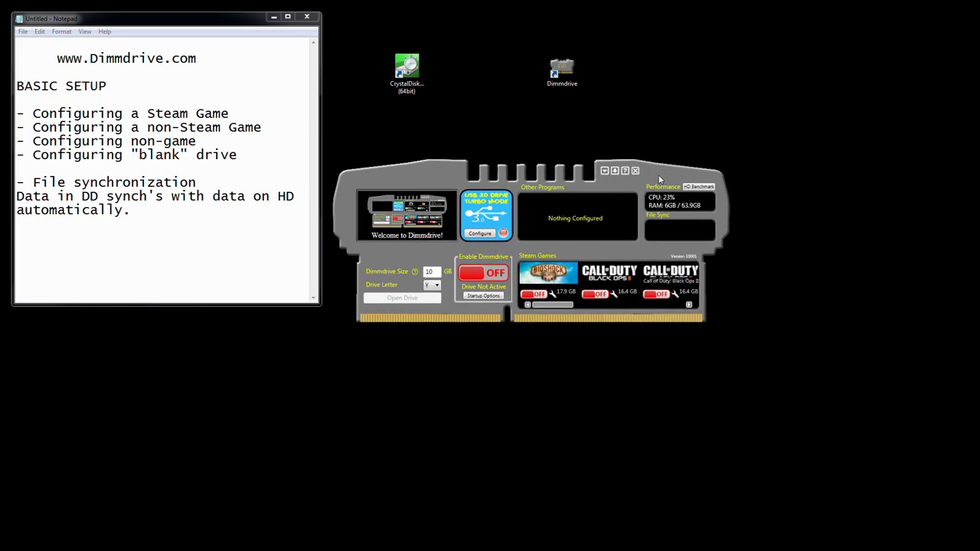
{"action": "left_click_drag", "start_coordinate": [436, 273], "coordinate": [413, 271]}
Turn on Duke Nukem 3D in the Steam Games list and choose duke3d.exe from its bin folder as the executable.
{"action": "left_click_drag", "start_coordinate": [556, 306], "coordinate": [528, 306]}
{"action": "left_click_drag", "start_coordinate": [571, 305], "coordinate": [629, 314]}
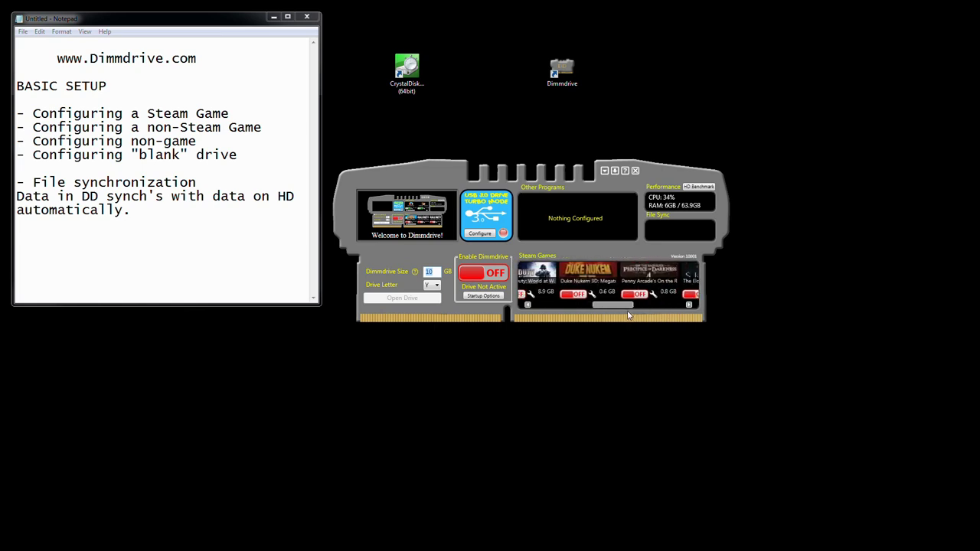
{"action": "left_click", "coordinate": [577, 295]}
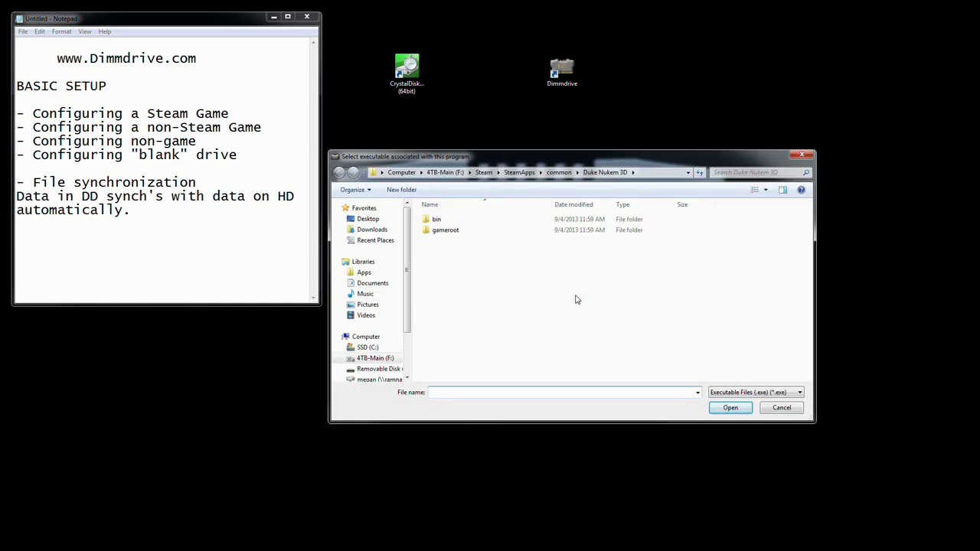
{"action": "mouse_move", "coordinate": [627, 161]}
{"action": "left_mouse_down"}
{"action": "mouse_move", "coordinate": [625, 187]}
{"action": "mouse_move", "coordinate": [624, 155]}
{"action": "left_mouse_up"}
{"action": "double_click", "coordinate": [464, 218]}
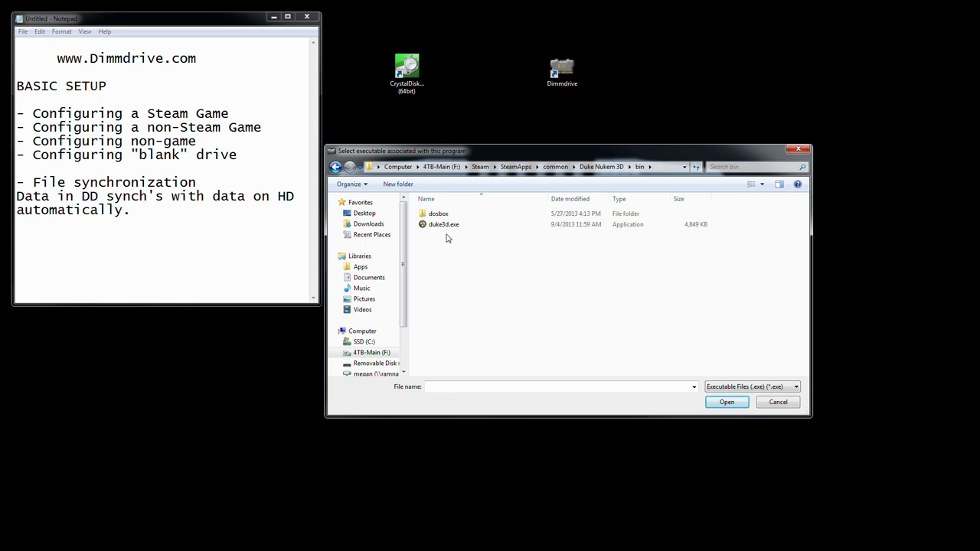
{"action": "double_click", "coordinate": [448, 225]}
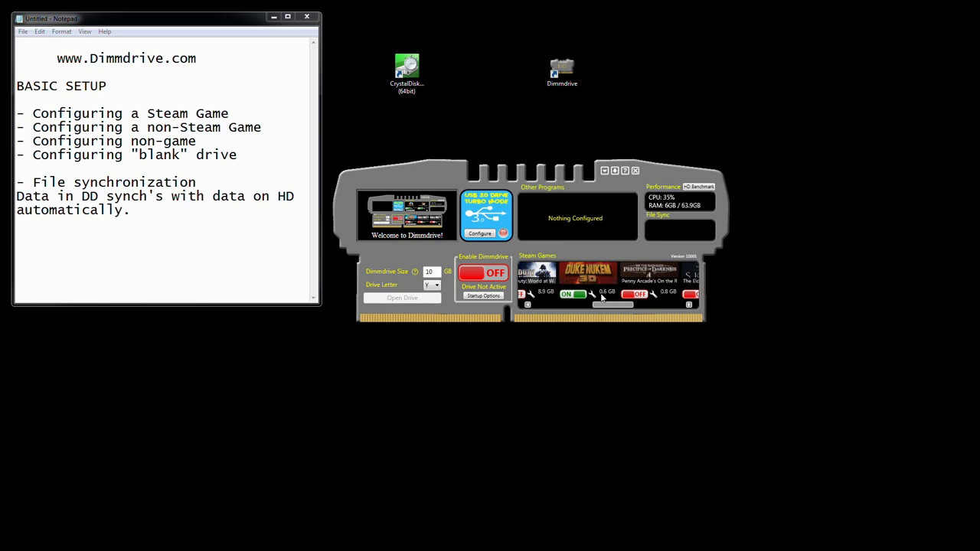
Review the Dimmdrive size setting and the drive letters available for the drive.
{"action": "mouse_move", "coordinate": [633, 304]}
{"action": "left_mouse_down"}
{"action": "mouse_move", "coordinate": [690, 301]}
{"action": "mouse_move", "coordinate": [548, 316]}
{"action": "mouse_move", "coordinate": [640, 313]}
{"action": "mouse_move", "coordinate": [610, 315]}
{"action": "mouse_move", "coordinate": [620, 314]}
{"action": "left_mouse_up"}
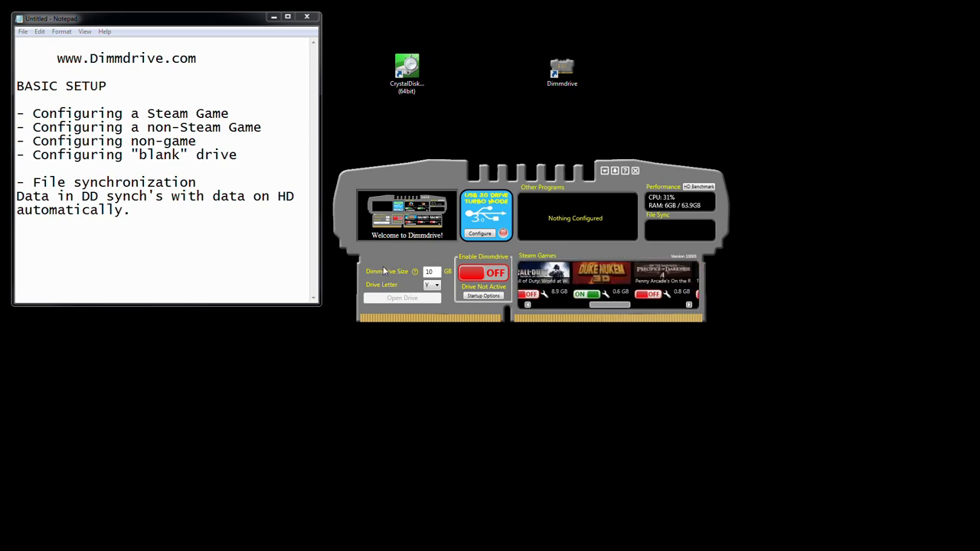
{"action": "mouse_move", "coordinate": [414, 272]}
{"action": "double_click", "coordinate": [430, 273]}
{"action": "left_click", "coordinate": [435, 285]}
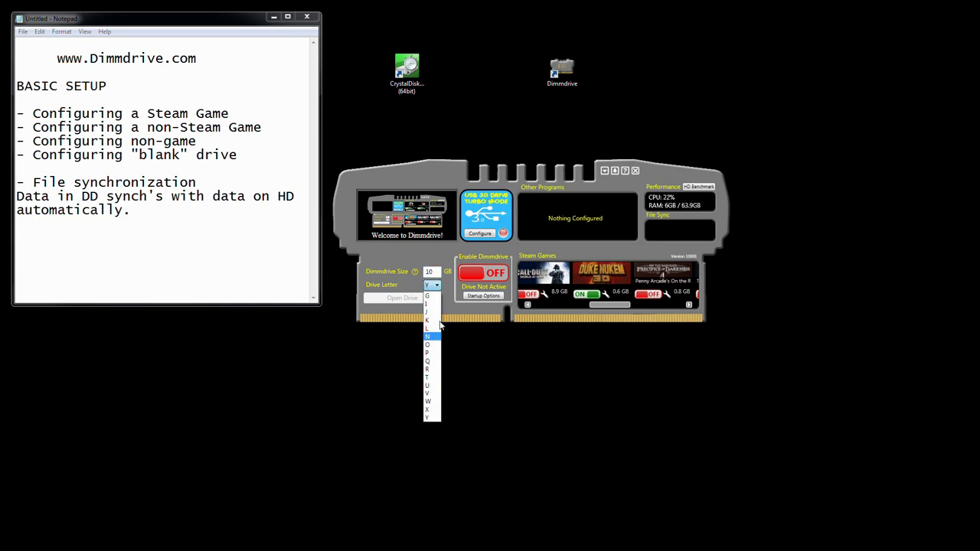
{"action": "left_click", "coordinate": [436, 285]}
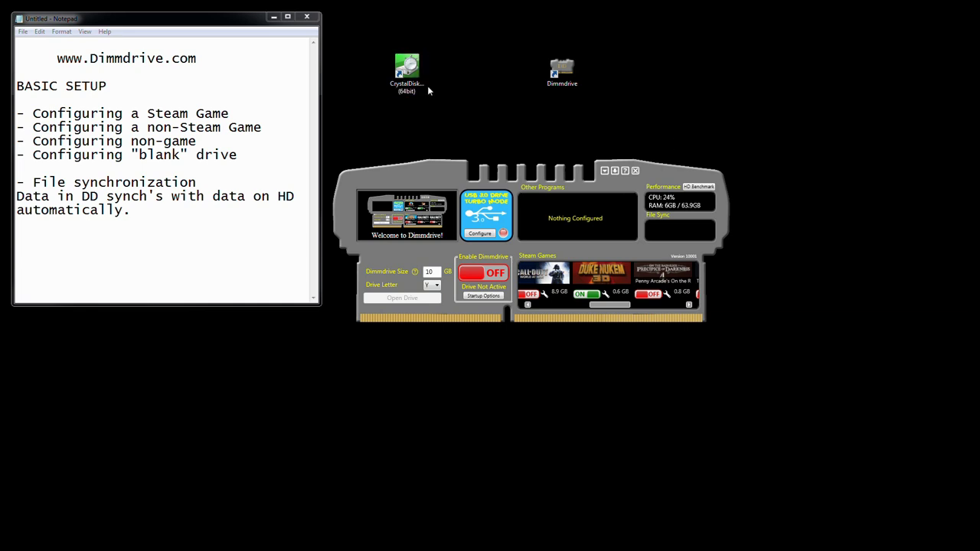
Bring up CrystalDiskMark and place its window below the Notepad notes.
{"action": "left_click_drag", "start_coordinate": [413, 80], "coordinate": [458, 101]}
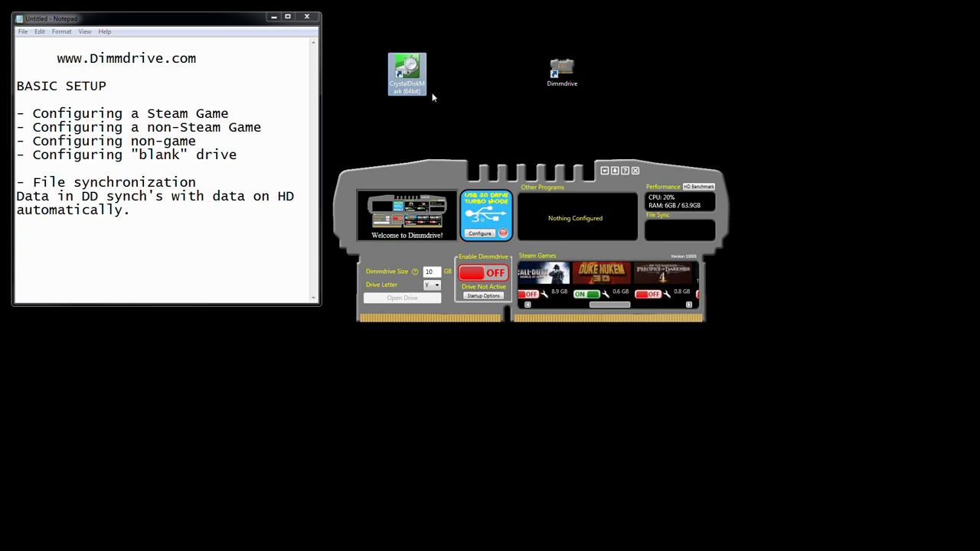
{"action": "double_click", "coordinate": [407, 73]}
{"action": "left_click_drag", "start_coordinate": [91, 231], "coordinate": [147, 365]}
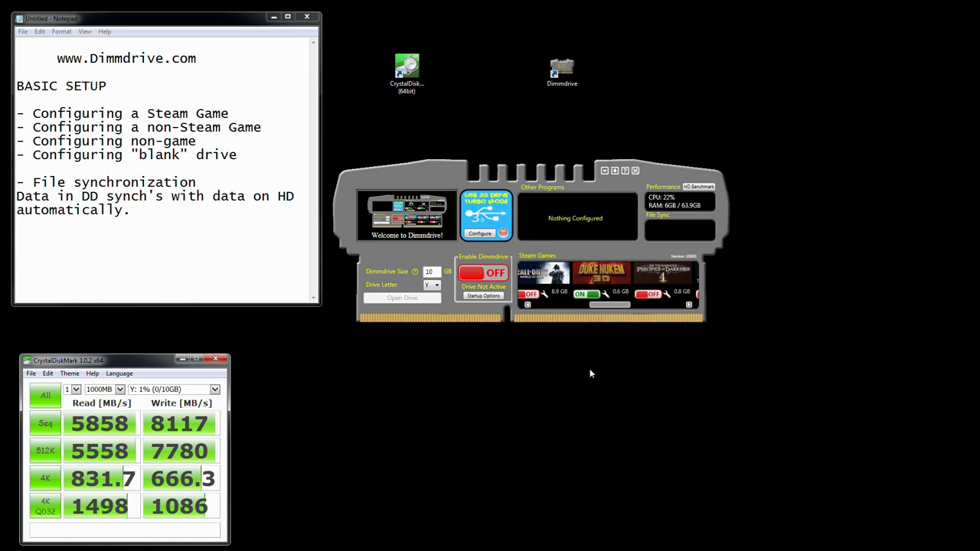
Add the desktop CrystalDiskMark shortcut to Other Programs and turn it on.
{"action": "left_click", "coordinate": [414, 73]}
{"action": "double_click", "coordinate": [413, 73]}
{"action": "left_click_drag", "start_coordinate": [538, 219], "coordinate": [539, 217]}
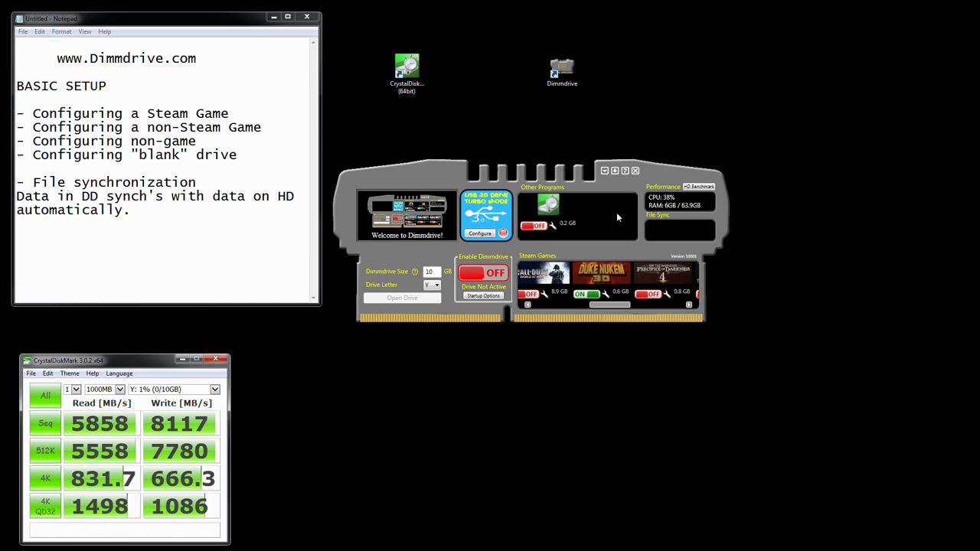
{"action": "left_click", "coordinate": [540, 226]}
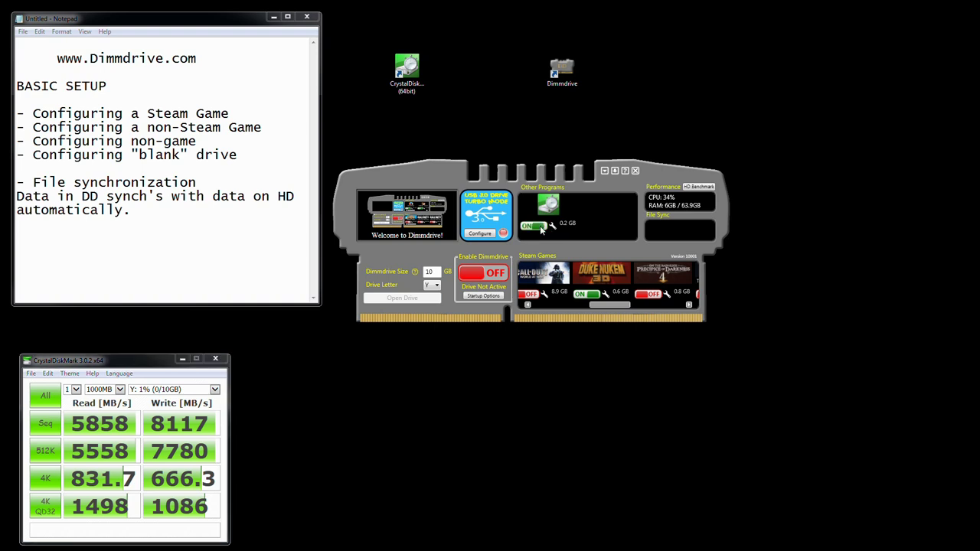
Examine the size, install location and synchronization options of the CrystalDiskMark entry, then close its settings.
{"action": "left_click", "coordinate": [552, 227]}
{"action": "left_click_drag", "start_coordinate": [481, 254], "coordinate": [583, 257]}
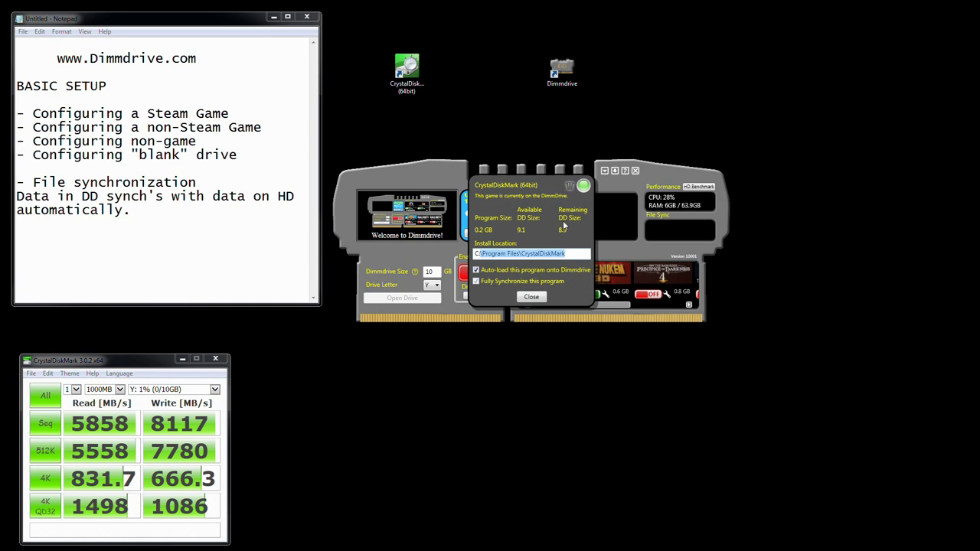
{"action": "left_click", "coordinate": [538, 298]}
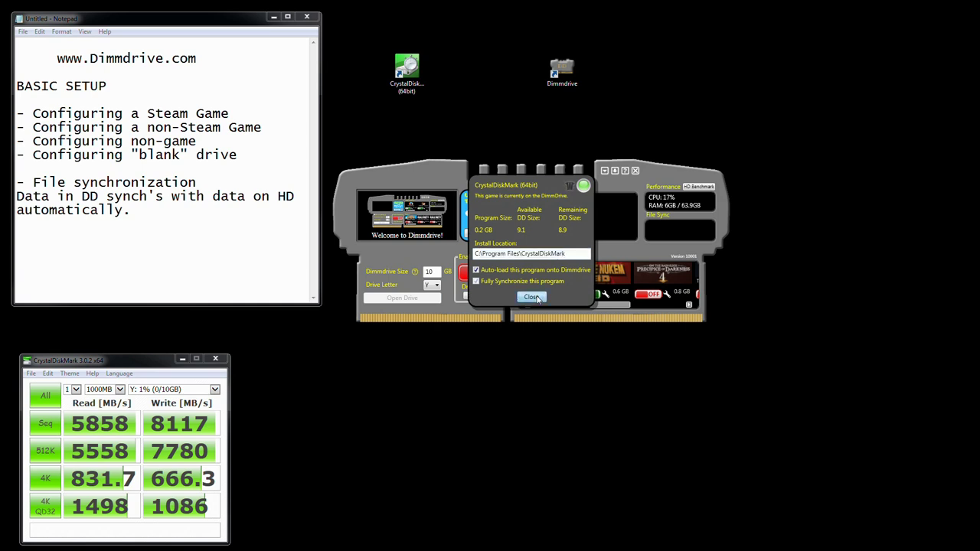
{"action": "right_click", "coordinate": [591, 206]}
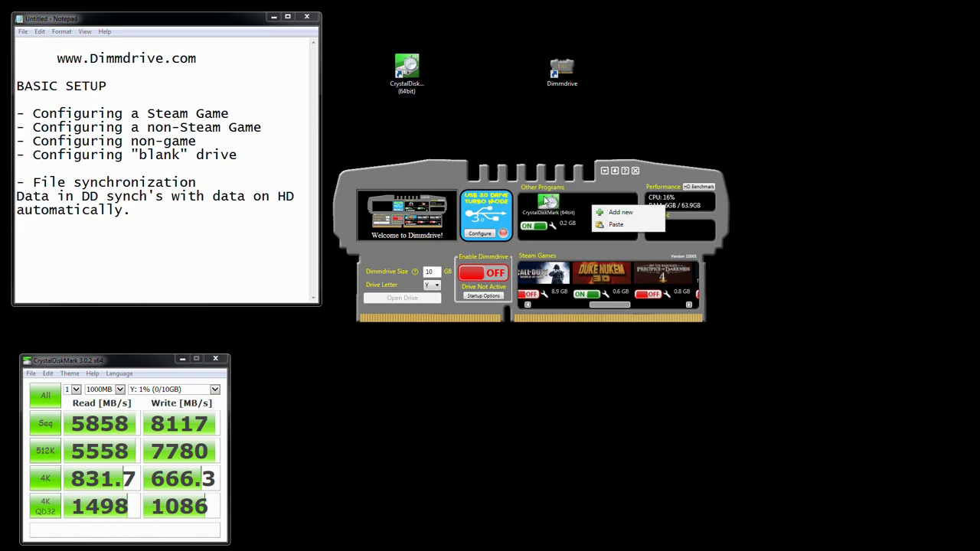
{"action": "left_click", "coordinate": [622, 213]}
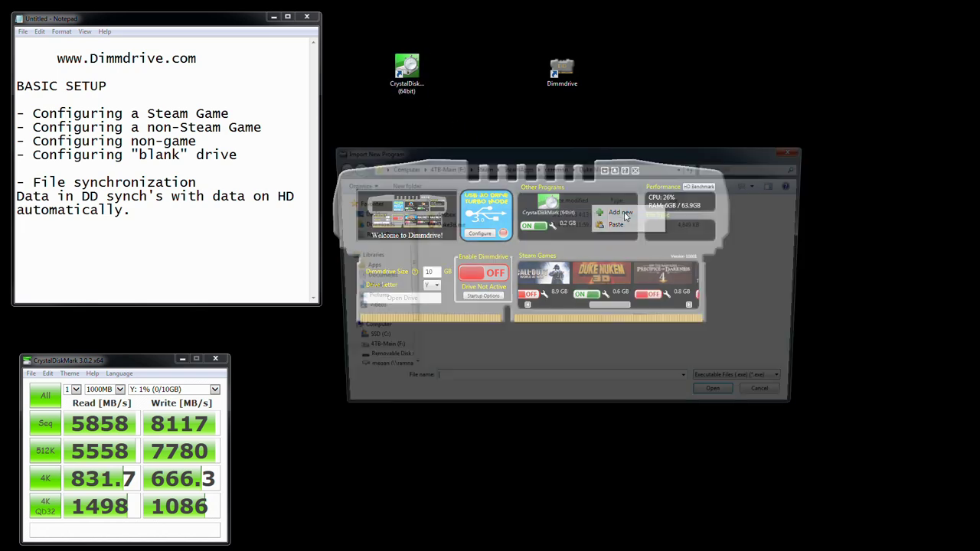
{"action": "left_click", "coordinate": [799, 150]}
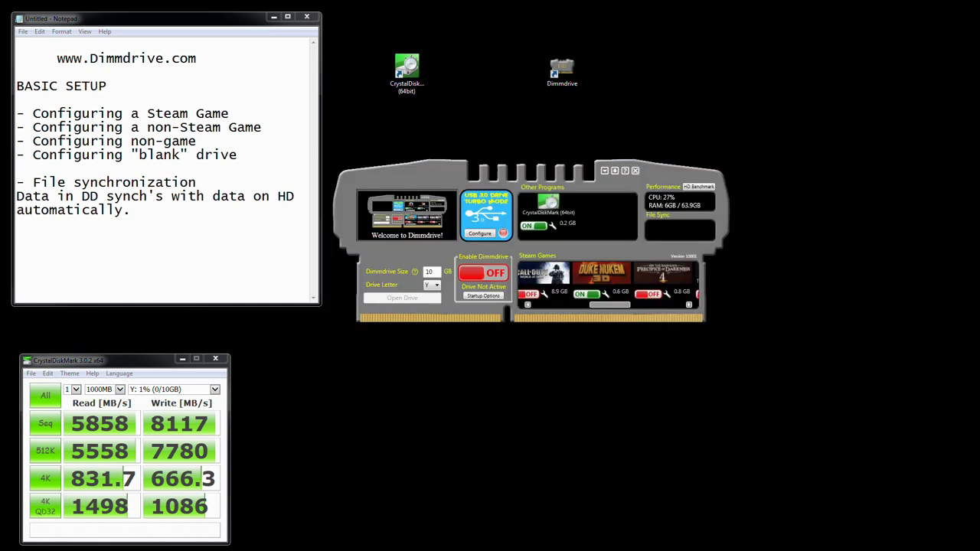
Add Test Folder to Other Programs, turn it on, and view its source files in the Dimmdrive folder on F:.
{"action": "left_click", "coordinate": [610, 215]}
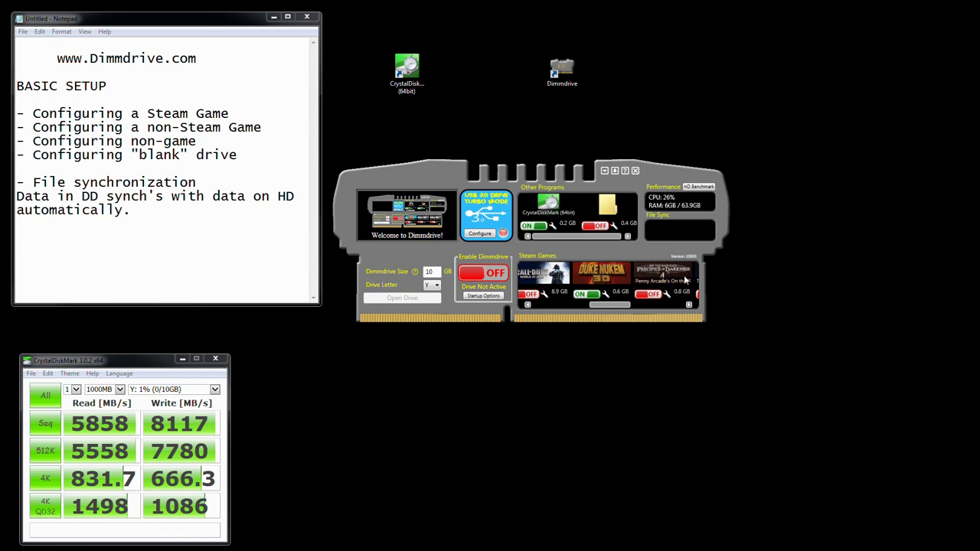
{"action": "left_click", "coordinate": [598, 227]}
{"action": "mouse_move", "coordinate": [616, 305]}
{"action": "left_mouse_down"}
{"action": "mouse_move", "coordinate": [672, 307]}
{"action": "mouse_move", "coordinate": [610, 313]}
{"action": "left_mouse_up"}
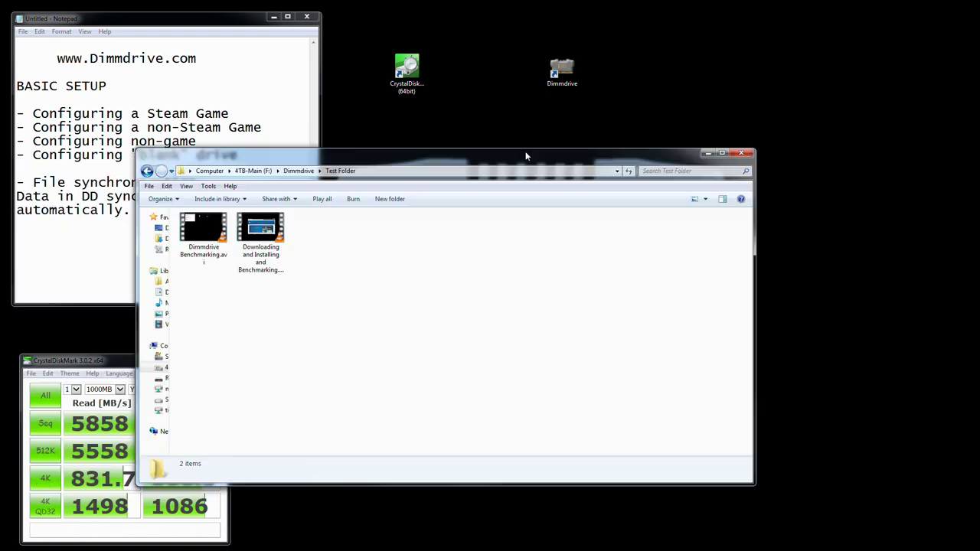
{"action": "left_click_drag", "start_coordinate": [381, 156], "coordinate": [551, 156]}
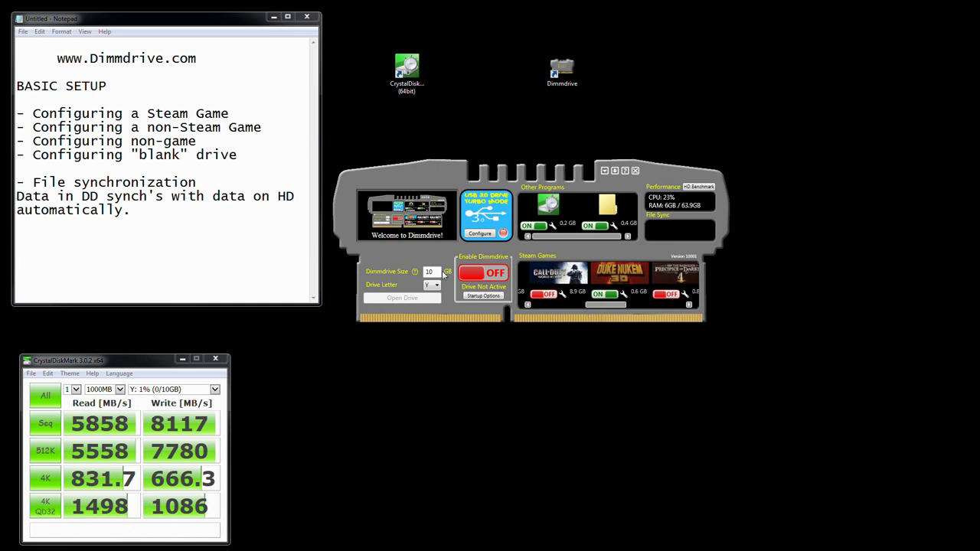
Enable the Dimmdrive, and view Test Folder on drive Y before closing its window.
{"action": "left_click", "coordinate": [492, 274]}
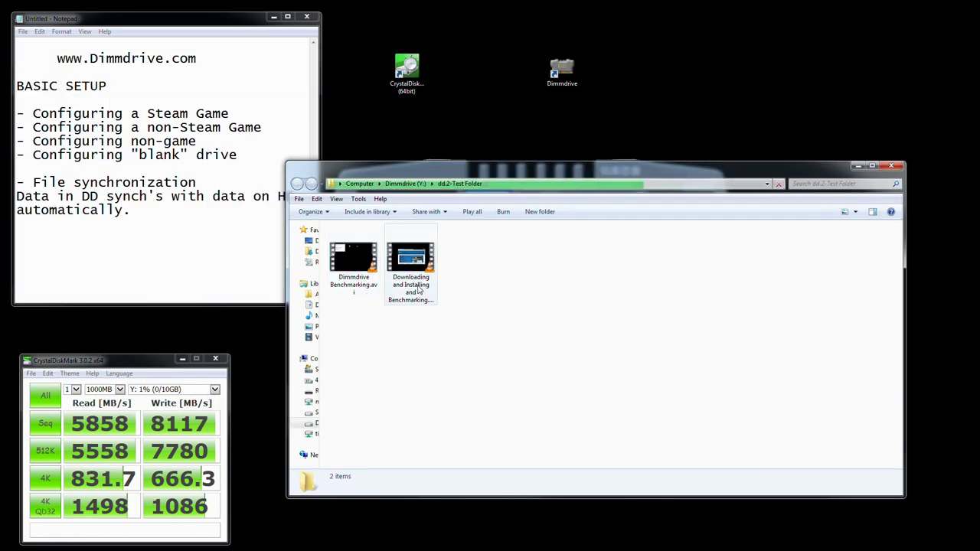
{"action": "left_click", "coordinate": [892, 170]}
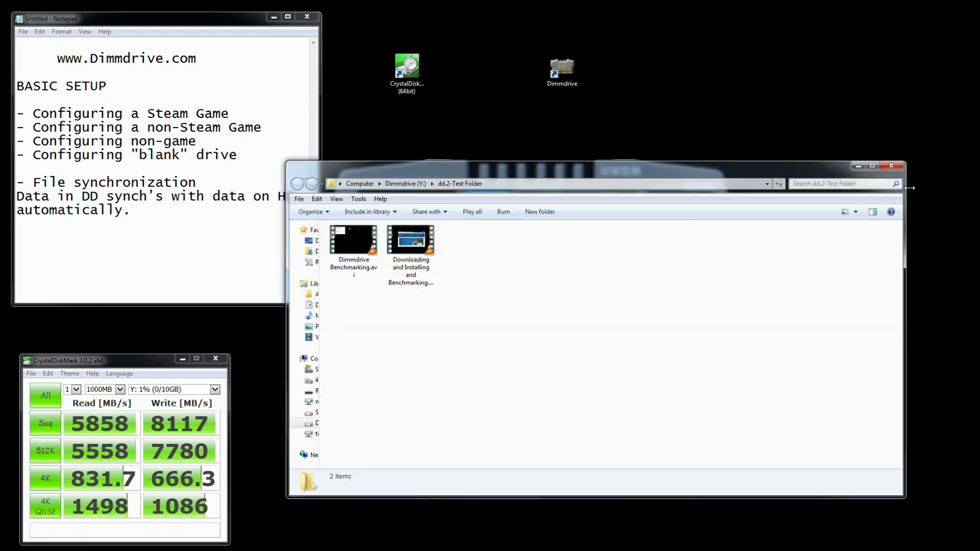
{"action": "left_click", "coordinate": [892, 170]}
Launch CrystalDiskMark from Other Programs twice, moving its window clear of the Dimmdrive panel and closing it each time.
{"action": "left_click", "coordinate": [548, 204]}
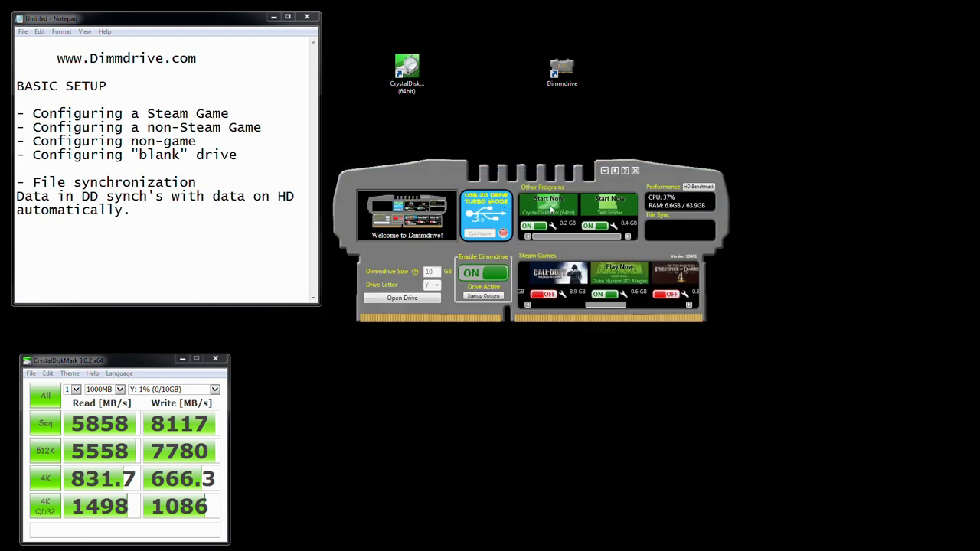
{"action": "left_click_drag", "start_coordinate": [496, 187], "coordinate": [875, 38]}
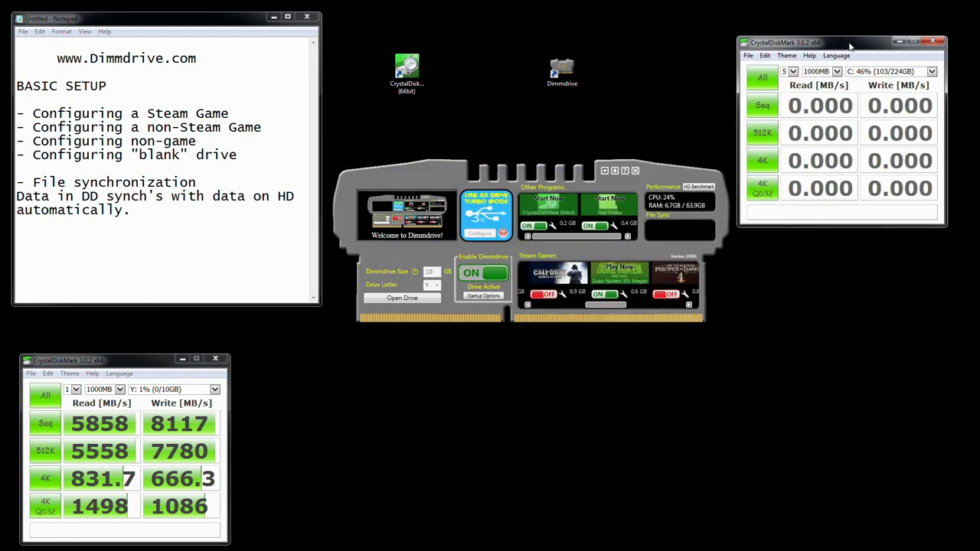
{"action": "left_click", "coordinate": [940, 41]}
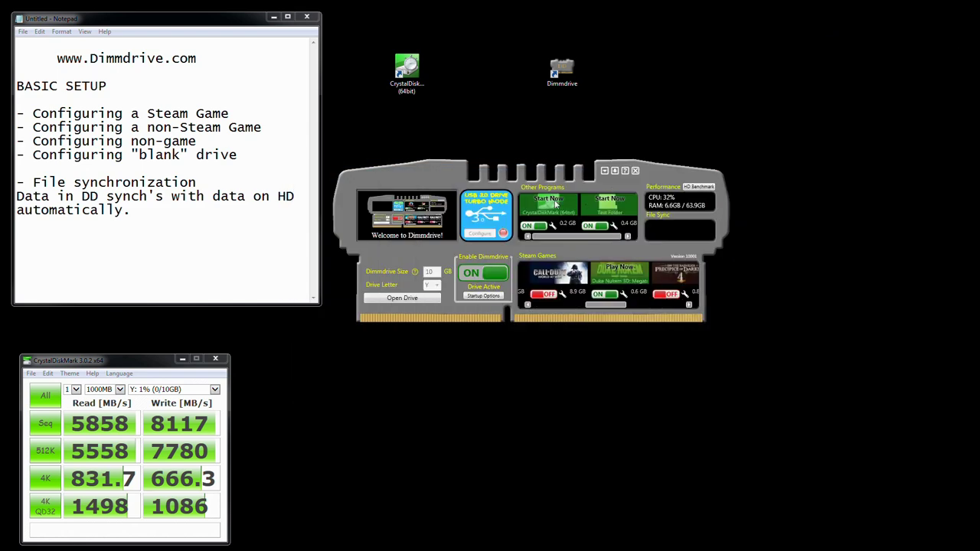
{"action": "left_click", "coordinate": [551, 205]}
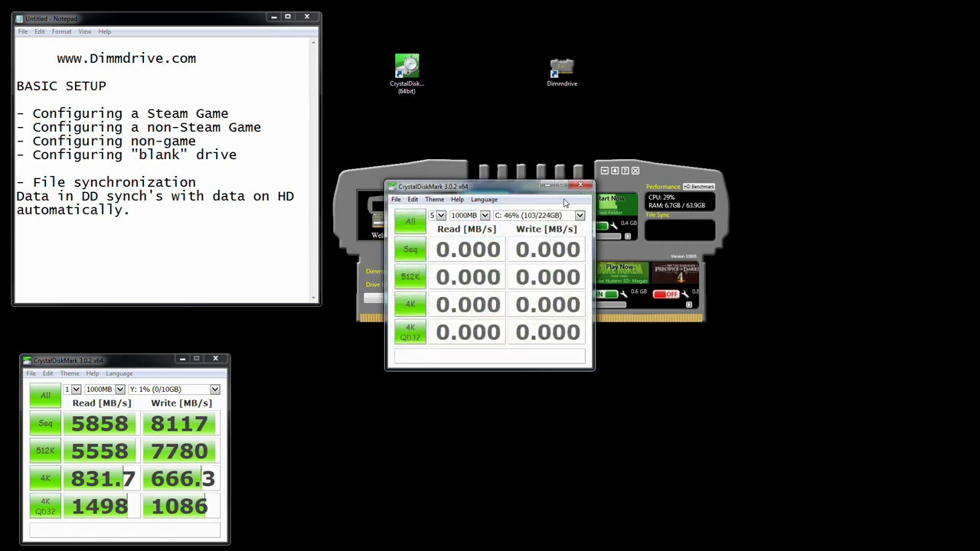
{"action": "left_click_drag", "start_coordinate": [493, 188], "coordinate": [829, 67]}
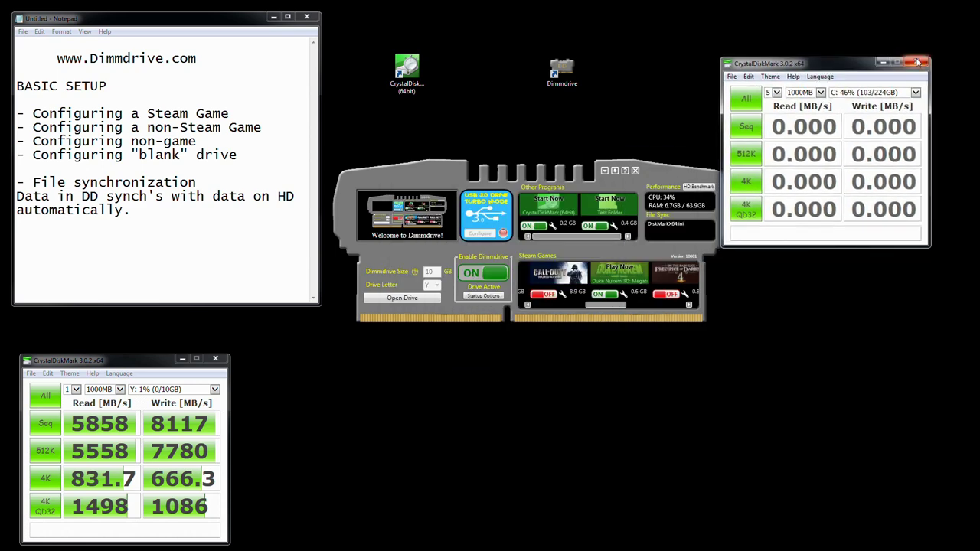
{"action": "left_click", "coordinate": [915, 62]}
Open the Dimmdrive (Y:) drive in Explorer and arrange its window below the Dimmdrive panel so both are visible.
{"action": "left_click", "coordinate": [403, 298]}
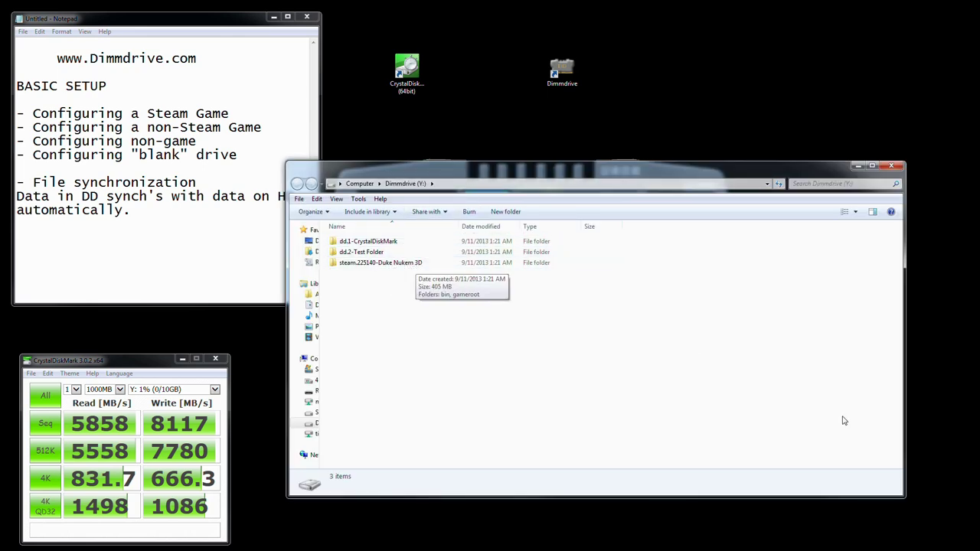
{"action": "left_click_drag", "start_coordinate": [663, 285], "coordinate": [662, 292]}
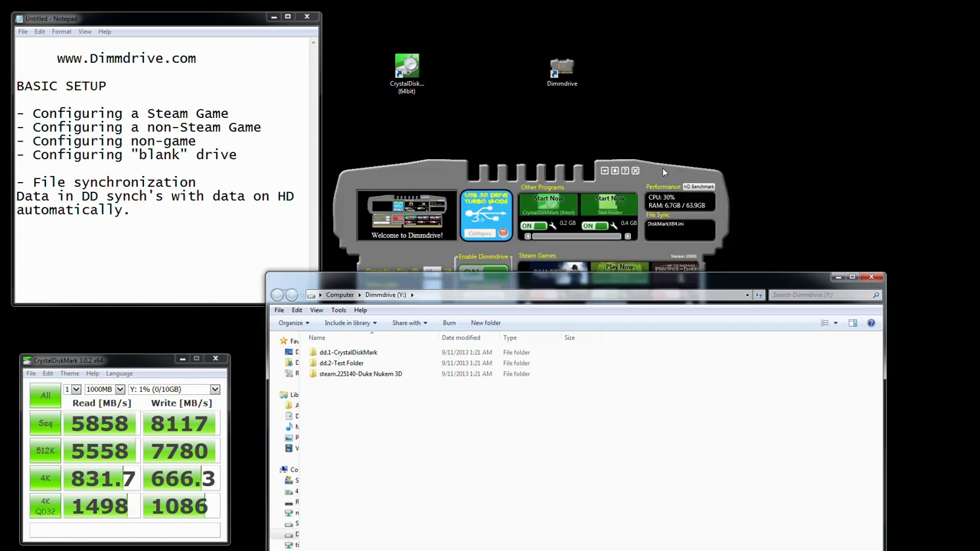
{"action": "left_click_drag", "start_coordinate": [650, 219], "coordinate": [807, 74]}
{"action": "mouse_move", "coordinate": [870, 280]}
{"action": "left_mouse_down"}
{"action": "mouse_move", "coordinate": [917, 213]}
{"action": "mouse_move", "coordinate": [878, 288]}
{"action": "left_mouse_up"}
{"action": "left_click_drag", "start_coordinate": [761, 296], "coordinate": [794, 244]}
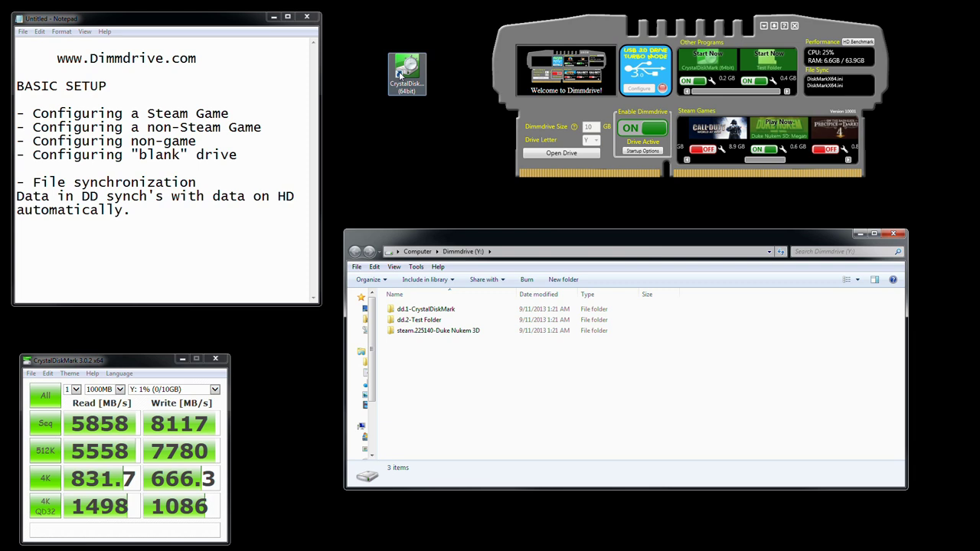
Launch CrystalDiskMark from Other Programs to check File Sync, close it, and highlight the file synchronization note in Notepad.
{"action": "left_click", "coordinate": [711, 63]}
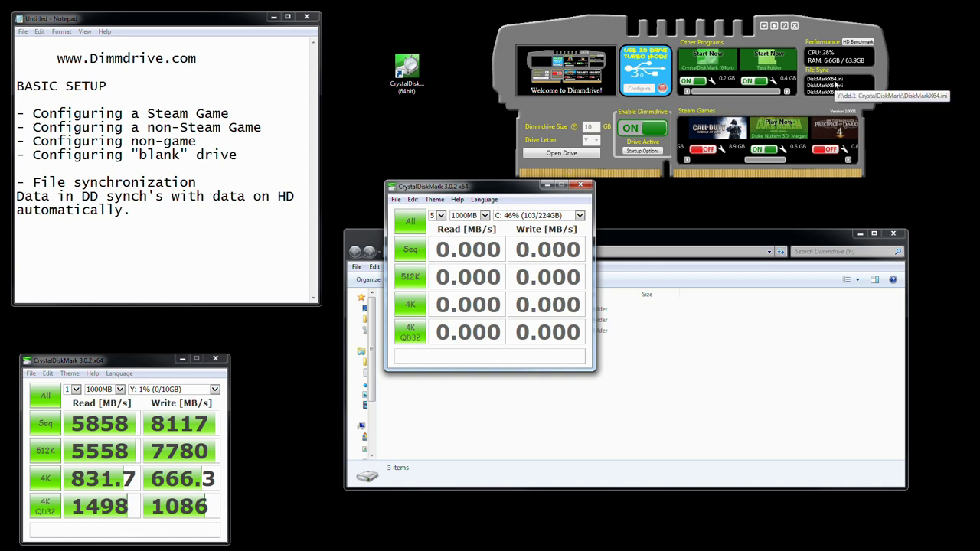
{"action": "left_click", "coordinate": [580, 185]}
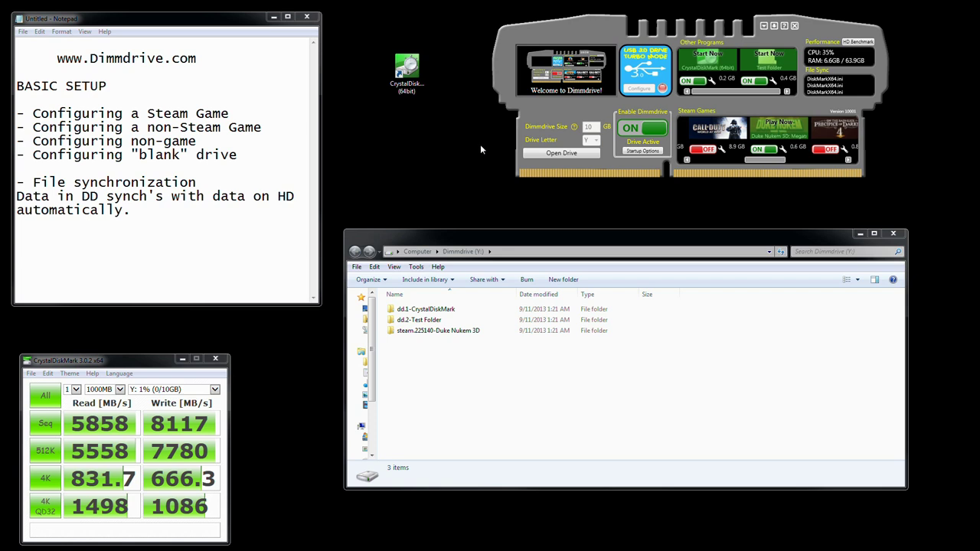
{"action": "left_click_drag", "start_coordinate": [188, 228], "coordinate": [7, 191]}
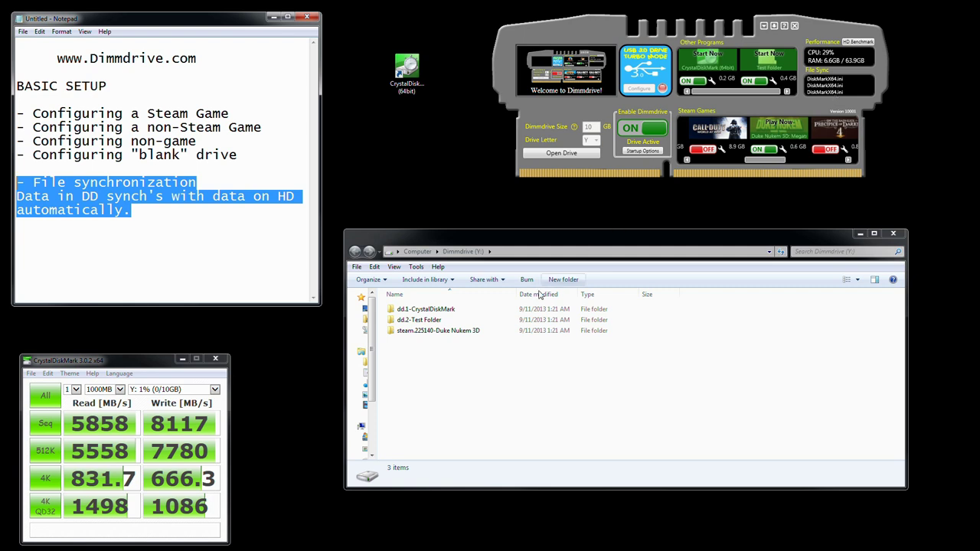
Create a text document named blah.txt in dd.2-Test Folder on the Dimmdrive to check File Sync, and minimize the folder window.
{"action": "double_click", "coordinate": [442, 324]}
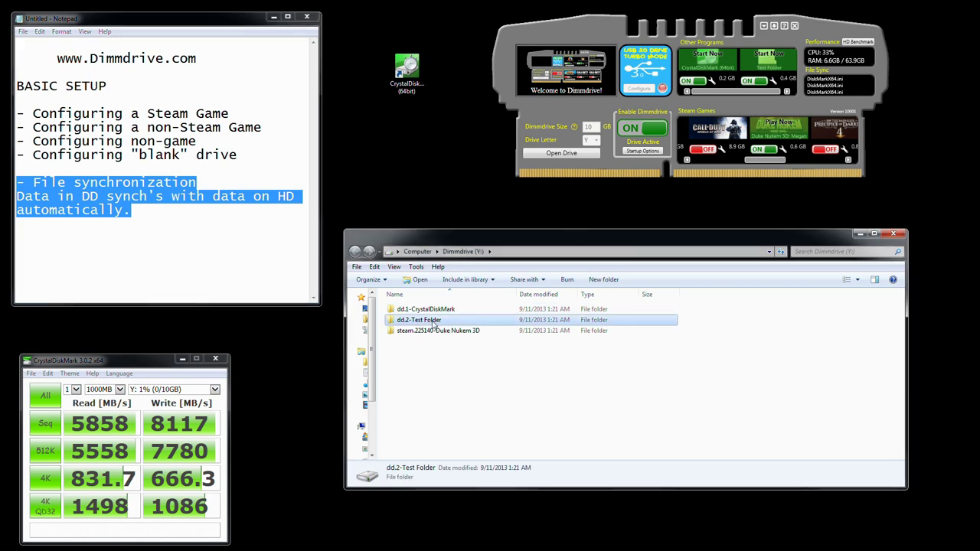
{"action": "right_click", "coordinate": [546, 330]}
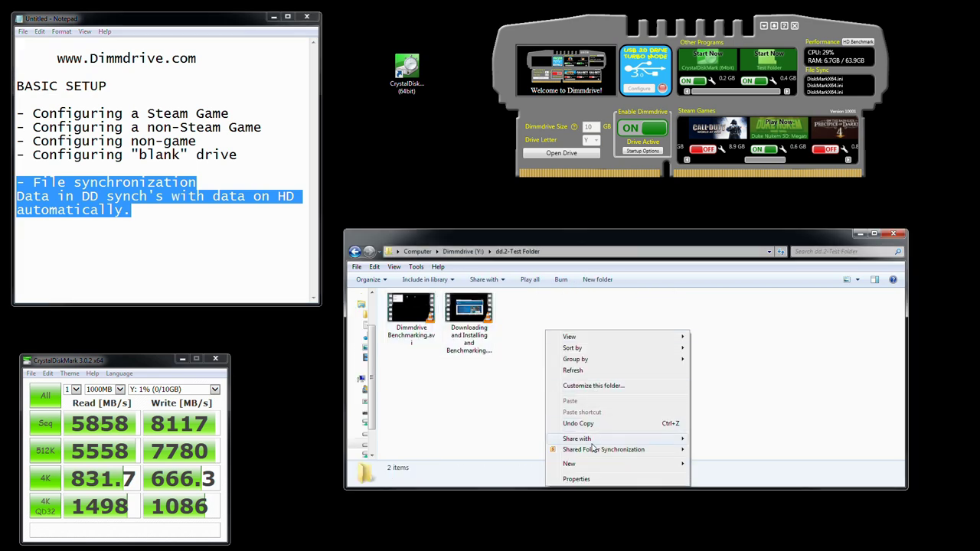
{"action": "left_click", "coordinate": [548, 307]}
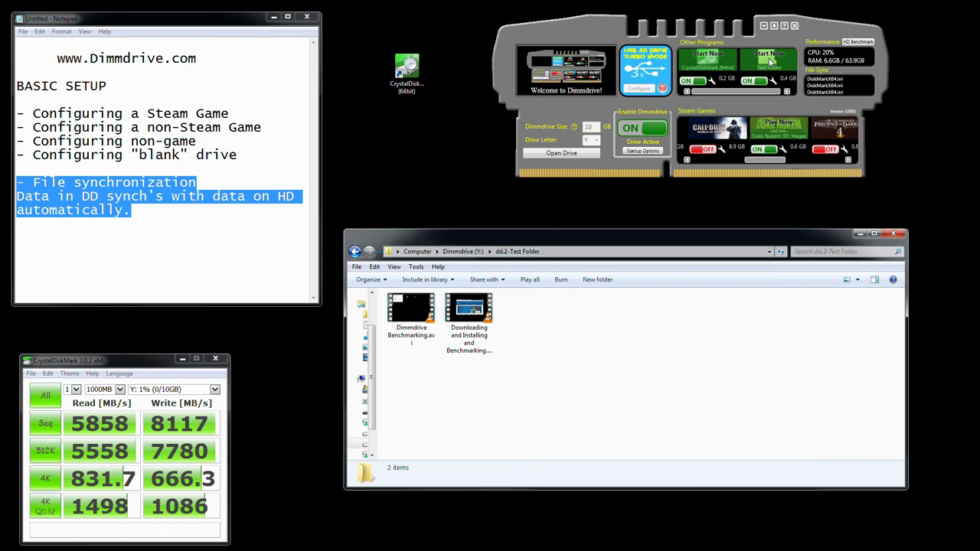
{"action": "right_click", "coordinate": [597, 335]}
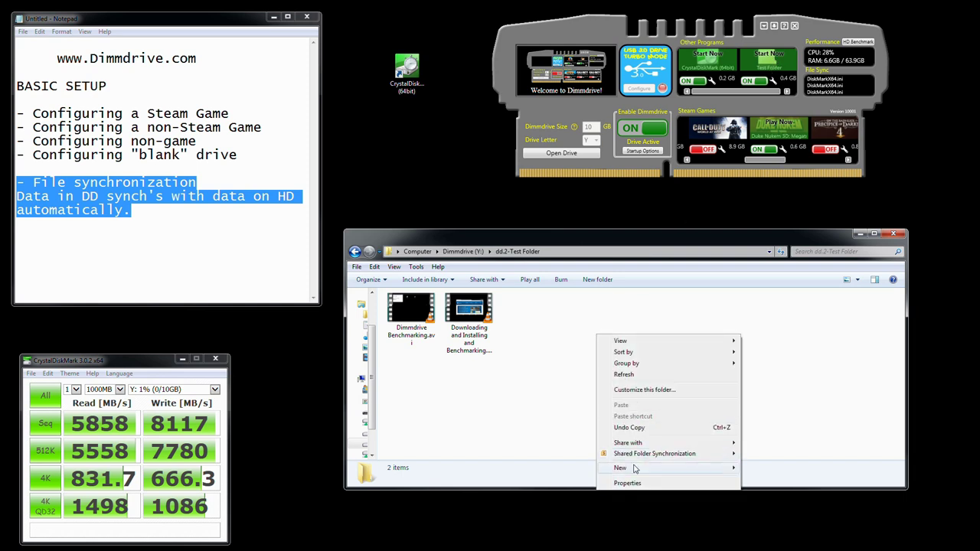
{"action": "mouse_move", "coordinate": [667, 468]}
{"action": "left_click", "coordinate": [776, 412]}
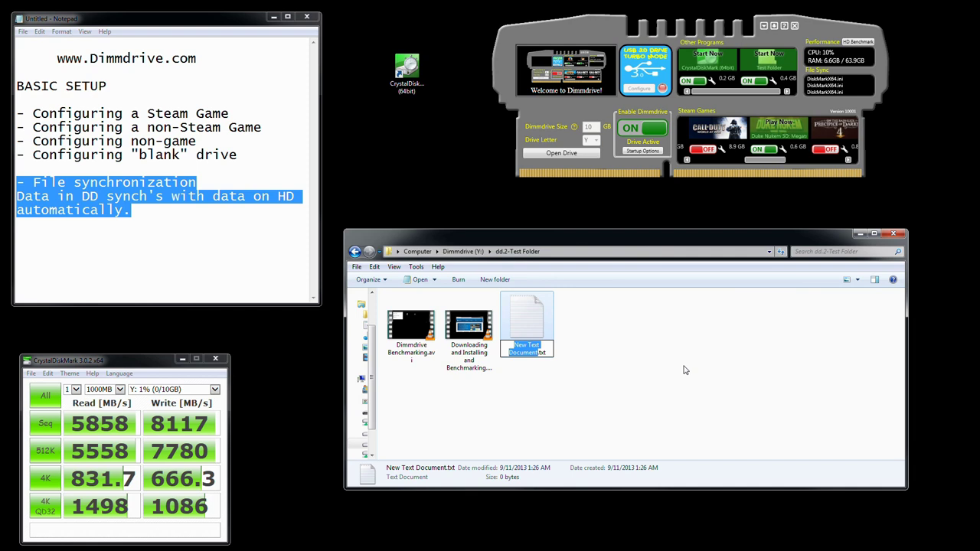
{"action": "type", "text": "blah"}
{"action": "key", "text": "Return"}
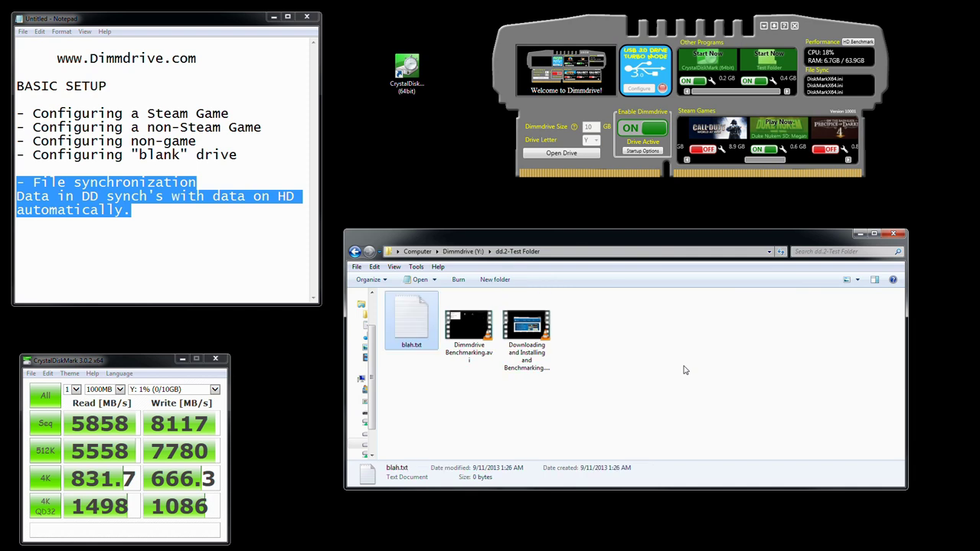
{"action": "left_click_drag", "start_coordinate": [419, 327], "coordinate": [816, 83]}
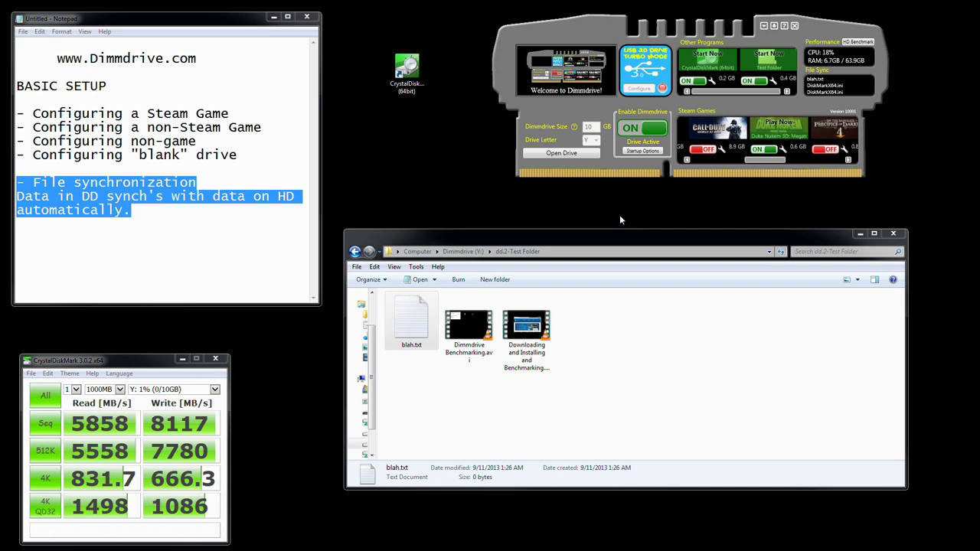
{"action": "left_click", "coordinate": [859, 233]}
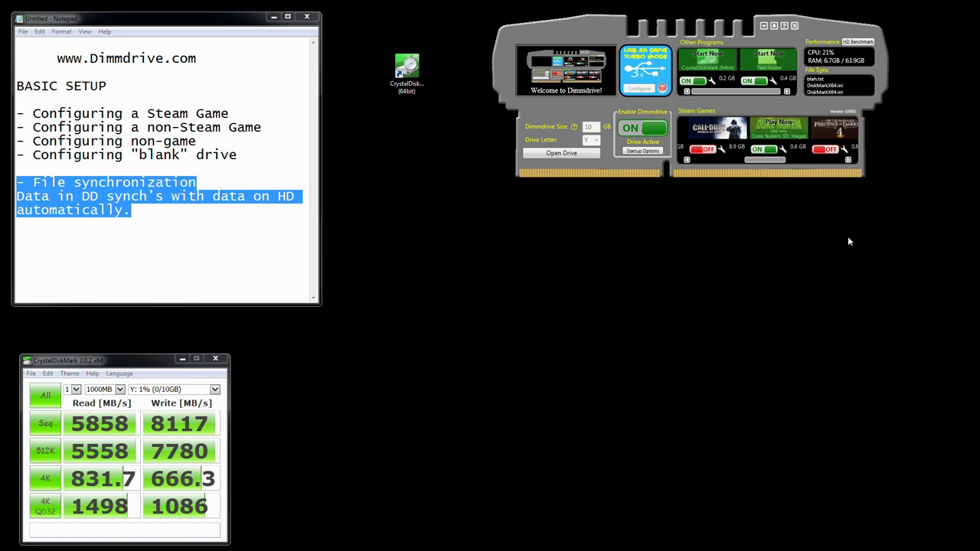
Disable the Dimmdrive and switch off Duke Nukem 3D, Test Folder and CrystalDiskMark.
{"action": "left_click", "coordinate": [633, 130]}
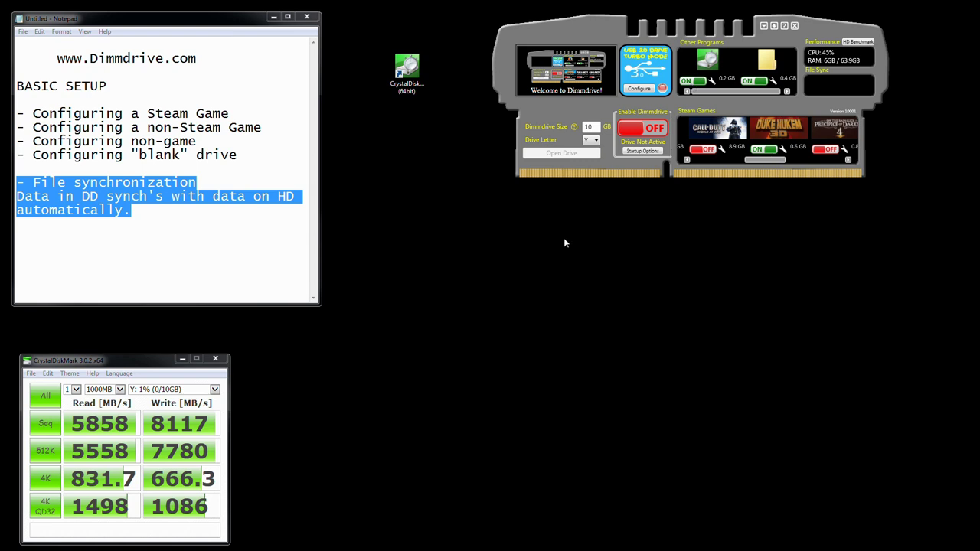
{"action": "left_click", "coordinate": [758, 152]}
{"action": "left_click", "coordinate": [753, 82]}
{"action": "left_click", "coordinate": [693, 81]}
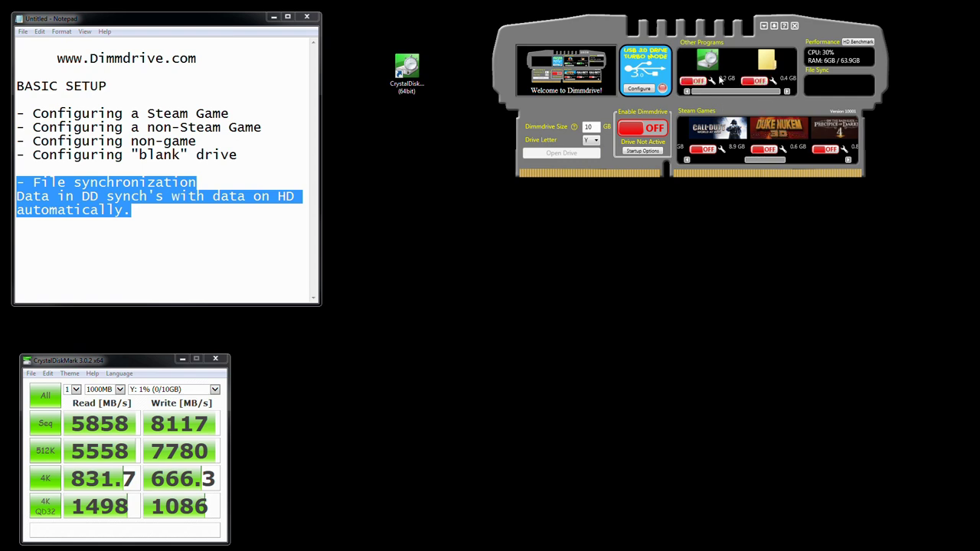
Remove Test Folder and CrystalDiskMark (64bit) from Other Programs, confirming each removal.
{"action": "left_click", "coordinate": [773, 80]}
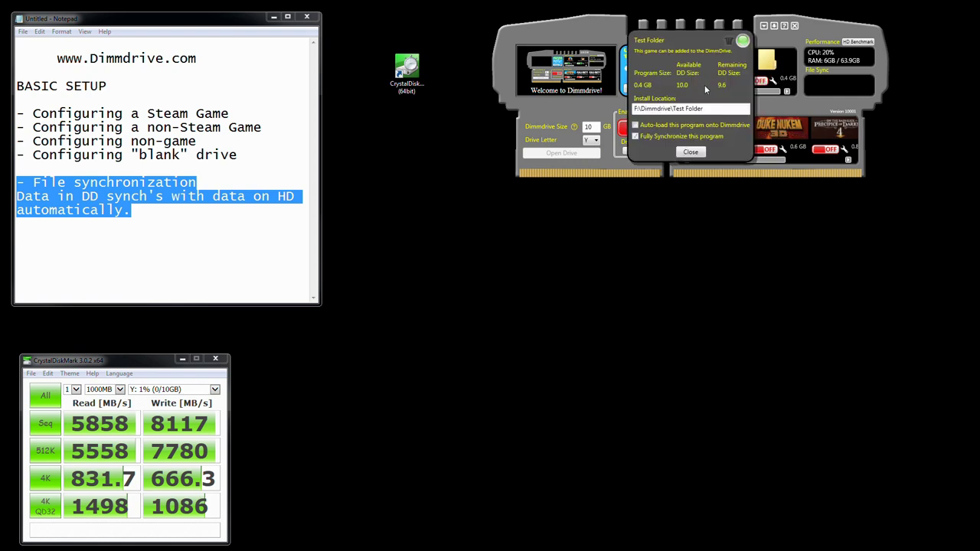
{"action": "left_click", "coordinate": [729, 42]}
{"action": "left_click", "coordinate": [528, 312]}
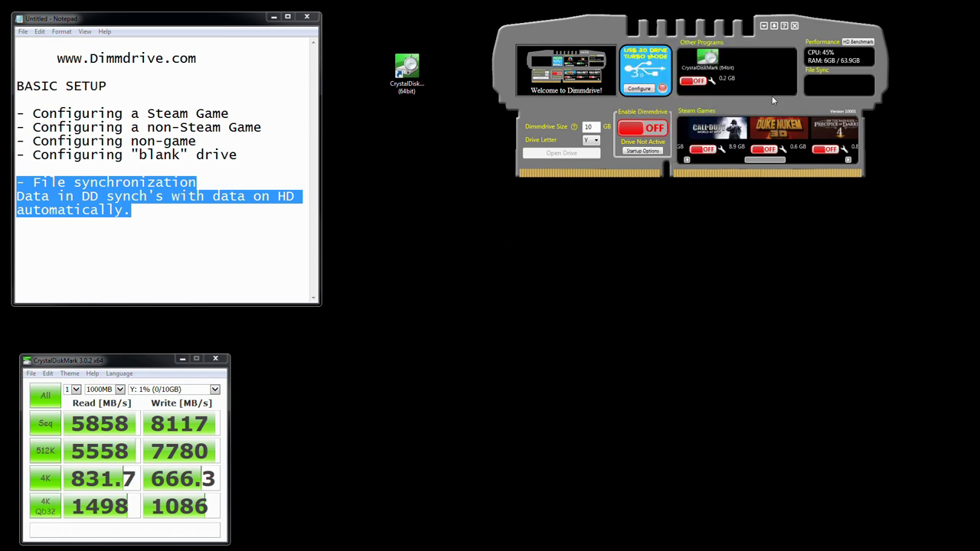
{"action": "left_click", "coordinate": [711, 79]}
{"action": "left_click", "coordinate": [729, 41]}
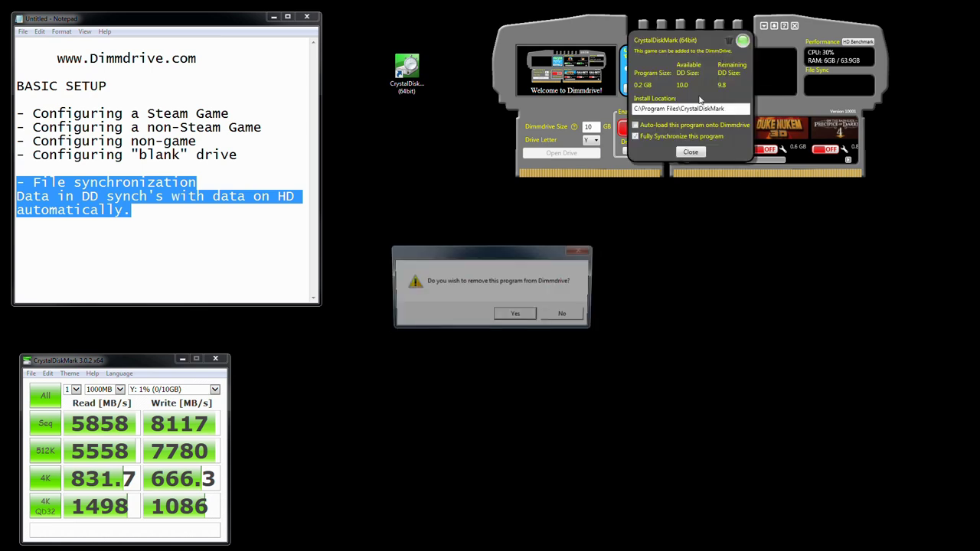
{"action": "left_click", "coordinate": [516, 316]}
Reposition the Dimmdrive panel beside the desktop shortcuts, add Mozilla Firefox to Other Programs, and view its settings before closing them.
{"action": "left_click_drag", "start_coordinate": [833, 43], "coordinate": [688, 168]}
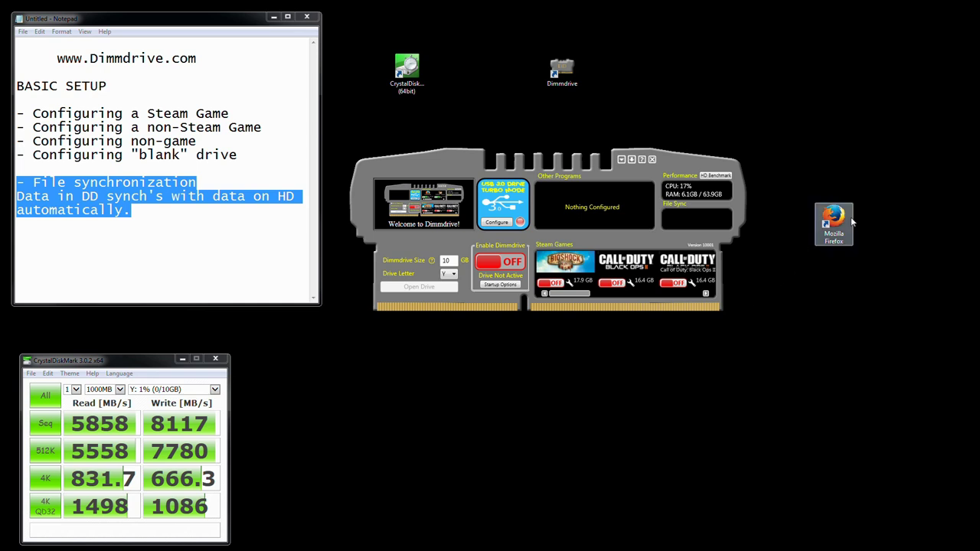
{"action": "left_click_drag", "start_coordinate": [839, 218], "coordinate": [609, 201]}
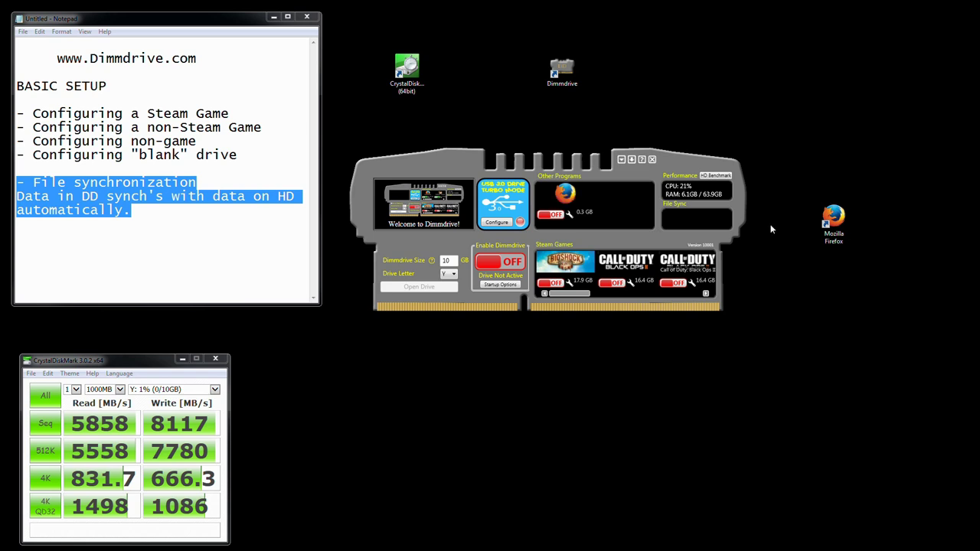
{"action": "left_click", "coordinate": [569, 215]}
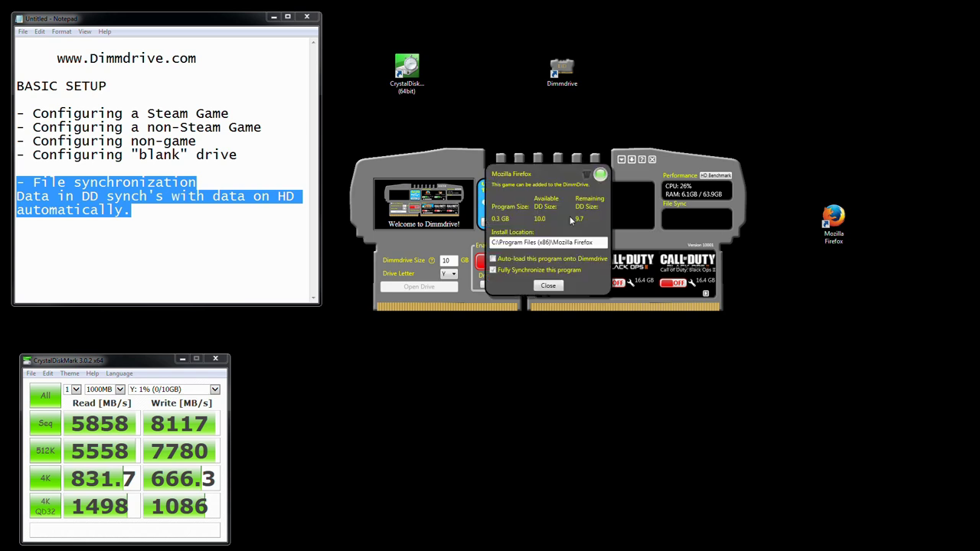
{"action": "left_click", "coordinate": [556, 285]}
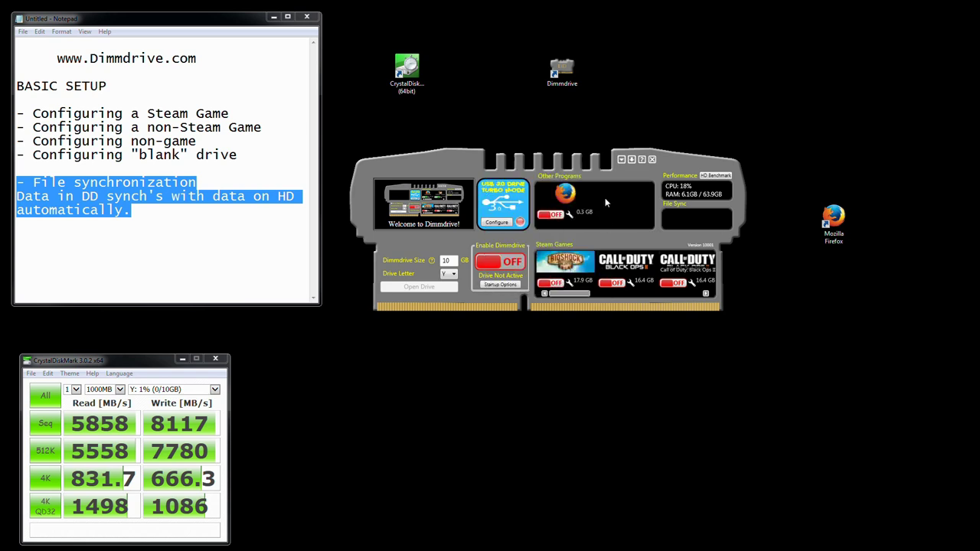
Add the CrystalDiskMark (64bit) desktop shortcut to Other Programs alongside Firefox.
{"action": "right_click", "coordinate": [606, 200]}
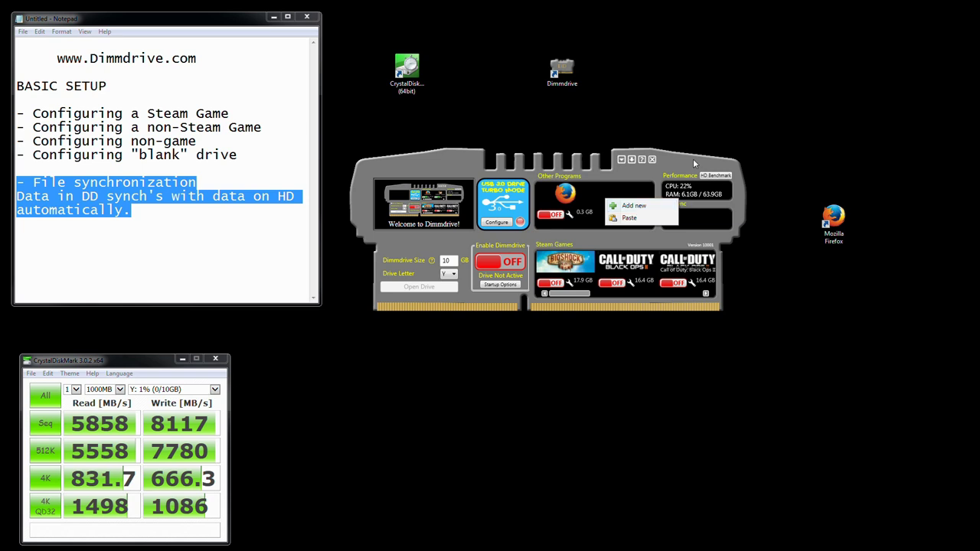
{"action": "left_click_drag", "start_coordinate": [685, 157], "coordinate": [688, 151]}
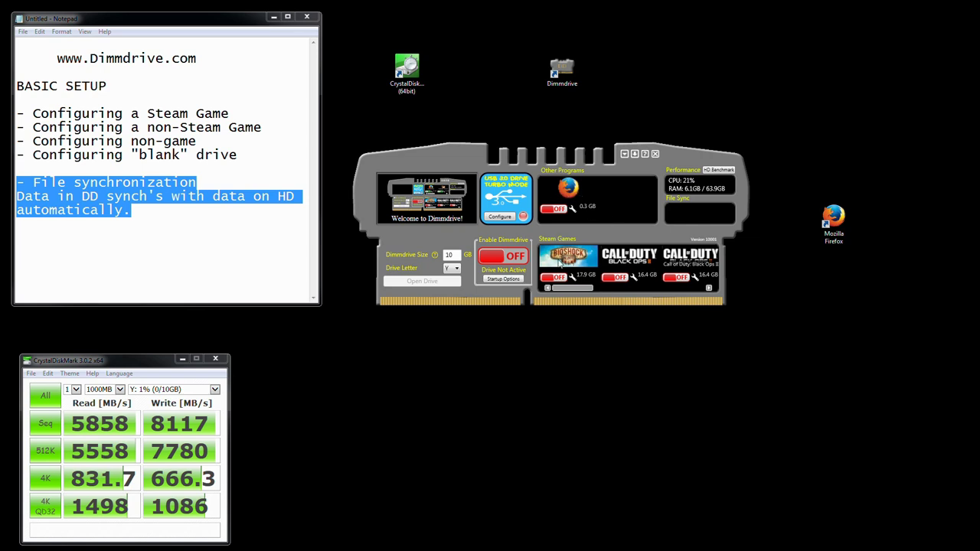
{"action": "left_click_drag", "start_coordinate": [414, 69], "coordinate": [626, 202]}
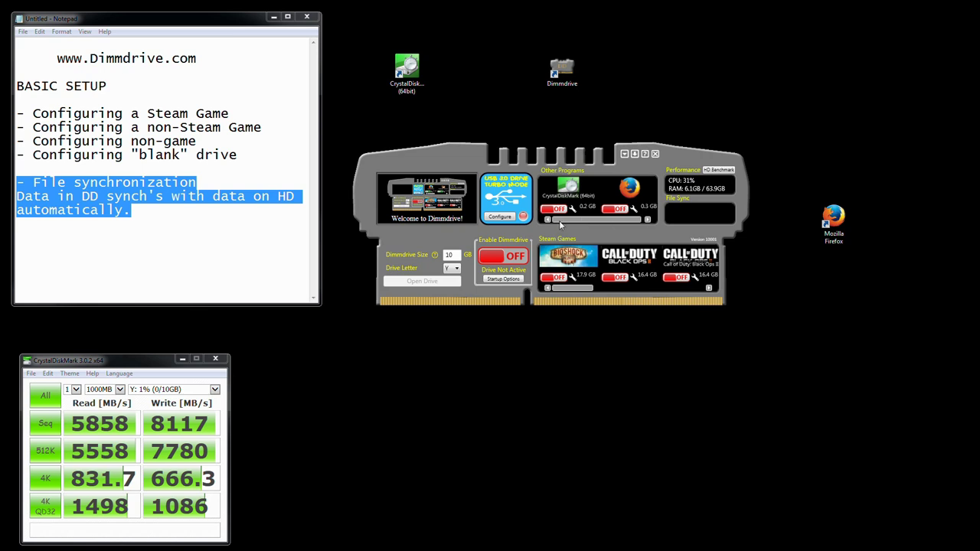
{"action": "mouse_move", "coordinate": [574, 292]}
{"action": "left_mouse_down"}
{"action": "mouse_move", "coordinate": [613, 296]}
{"action": "mouse_move", "coordinate": [566, 301]}
{"action": "left_mouse_up"}
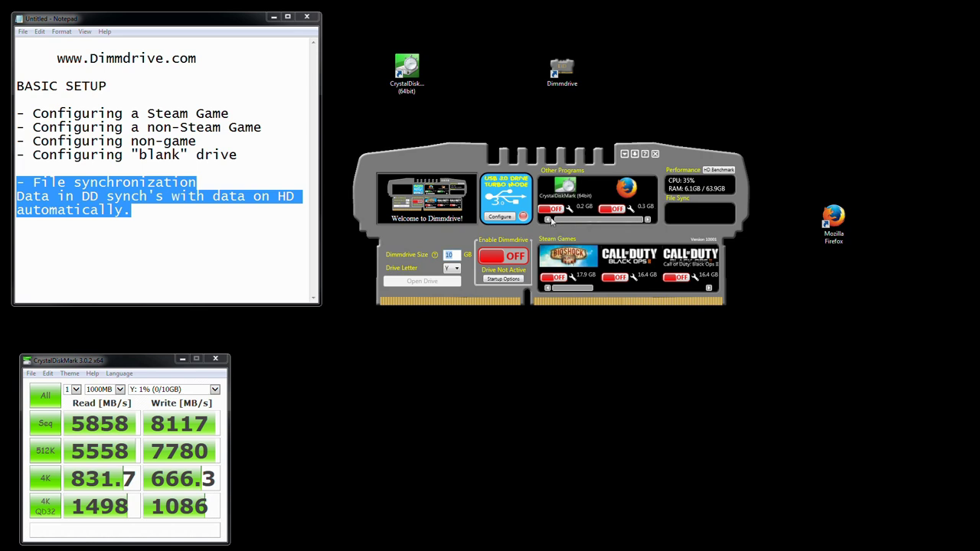
{"action": "left_click_drag", "start_coordinate": [569, 292], "coordinate": [555, 306]}
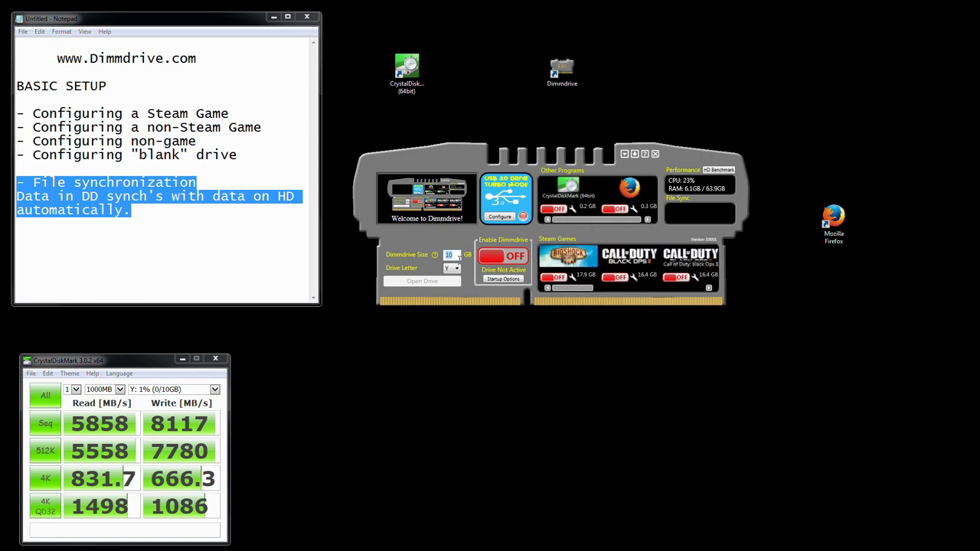
Enable the Dimmdrive with no programs switched on, and open drive Y with its window arranged below the Dimmdrive panel.
{"action": "left_click", "coordinate": [517, 259]}
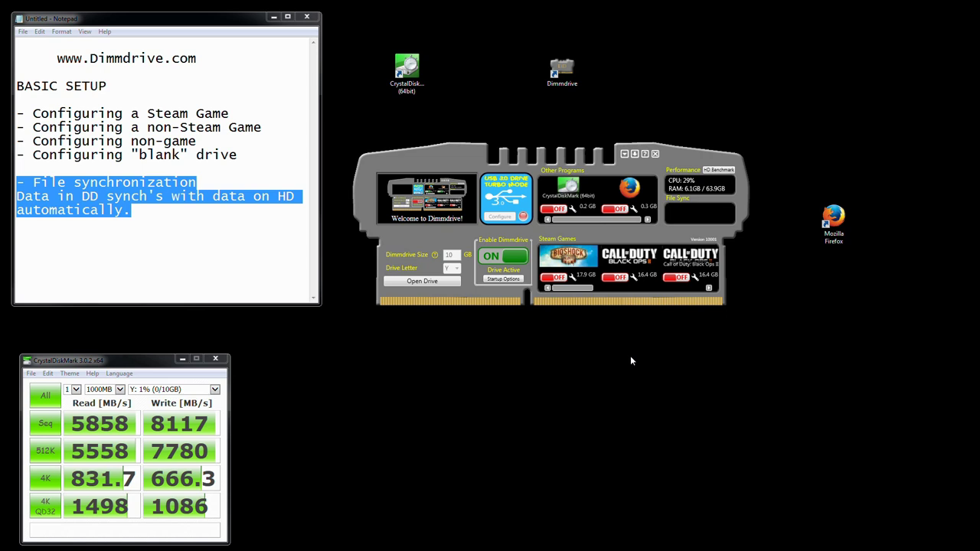
{"action": "left_click", "coordinate": [421, 281]}
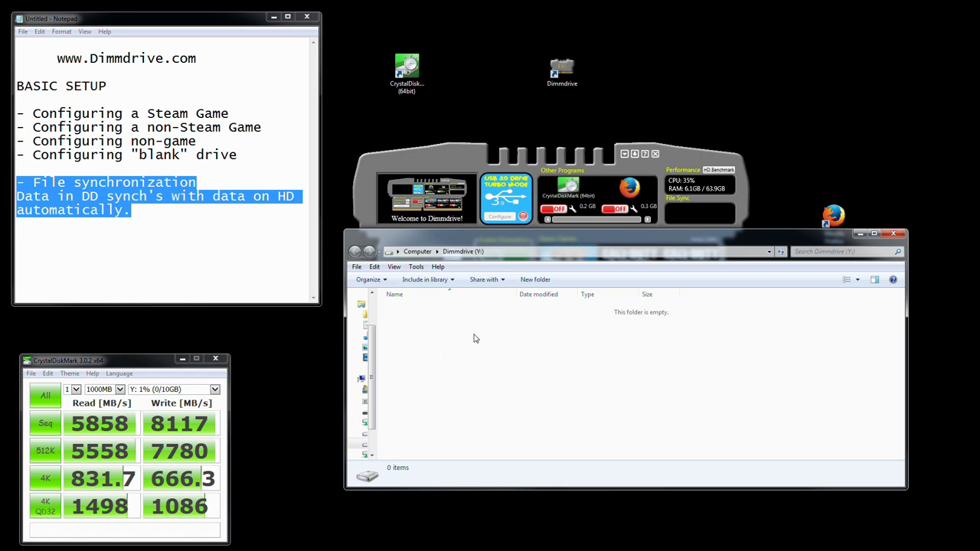
{"action": "right_click", "coordinate": [490, 334]}
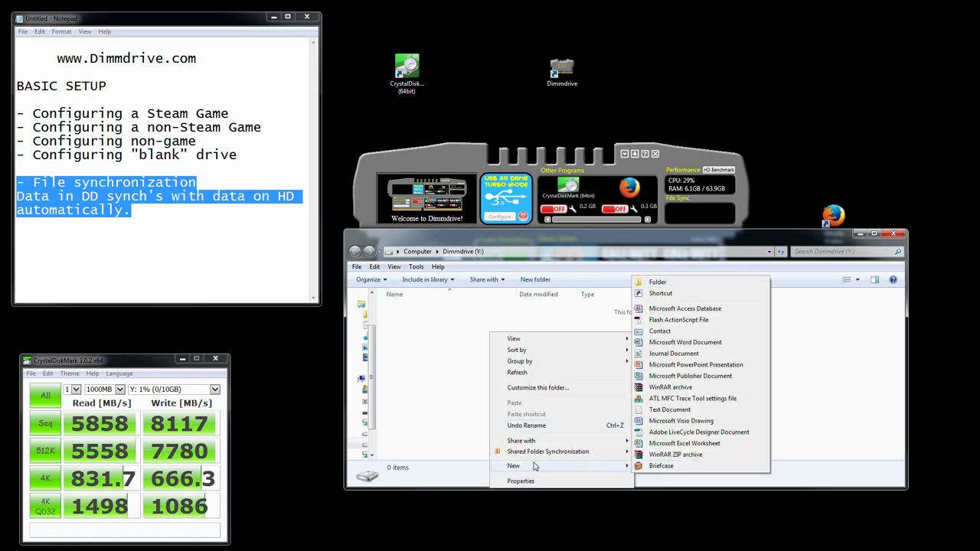
{"action": "left_click", "coordinate": [707, 164]}
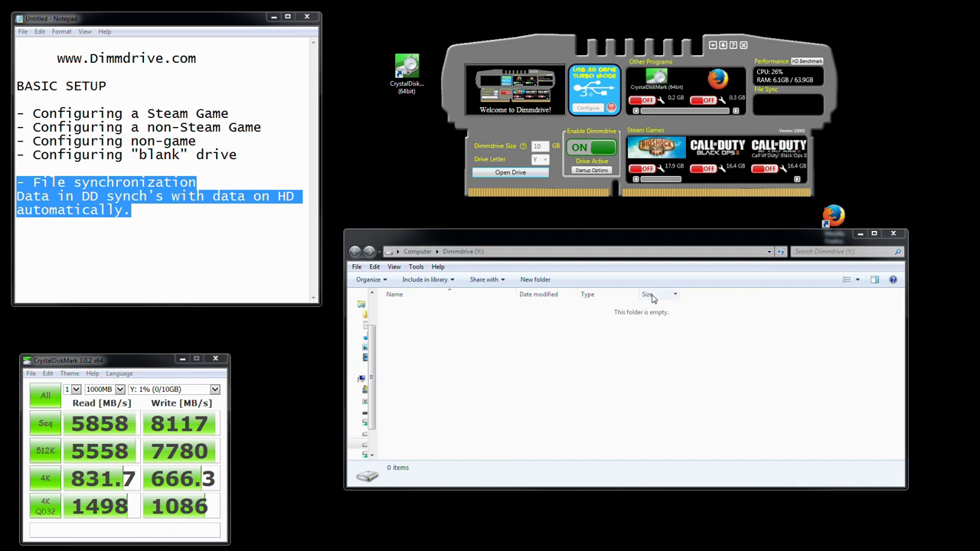
{"action": "left_click_drag", "start_coordinate": [645, 247], "coordinate": [643, 276]}
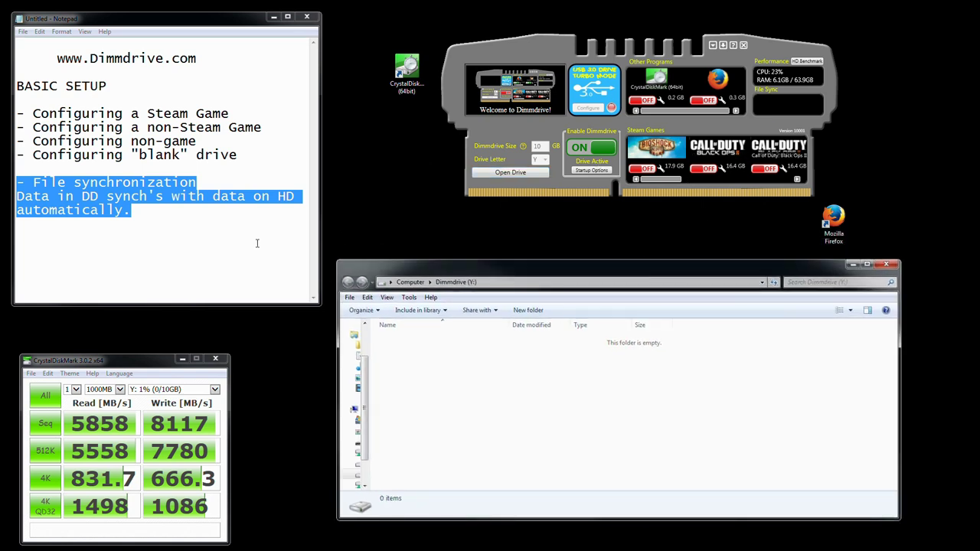
Highlight the line '- Configuring "blank" drive' in the Notepad notes.
{"action": "left_click_drag", "start_coordinate": [239, 154], "coordinate": [89, 154]}
{"action": "left_click_drag", "start_coordinate": [16, 182], "coordinate": [100, 182]}
{"action": "left_click_drag", "start_coordinate": [239, 155], "coordinate": [13, 156]}
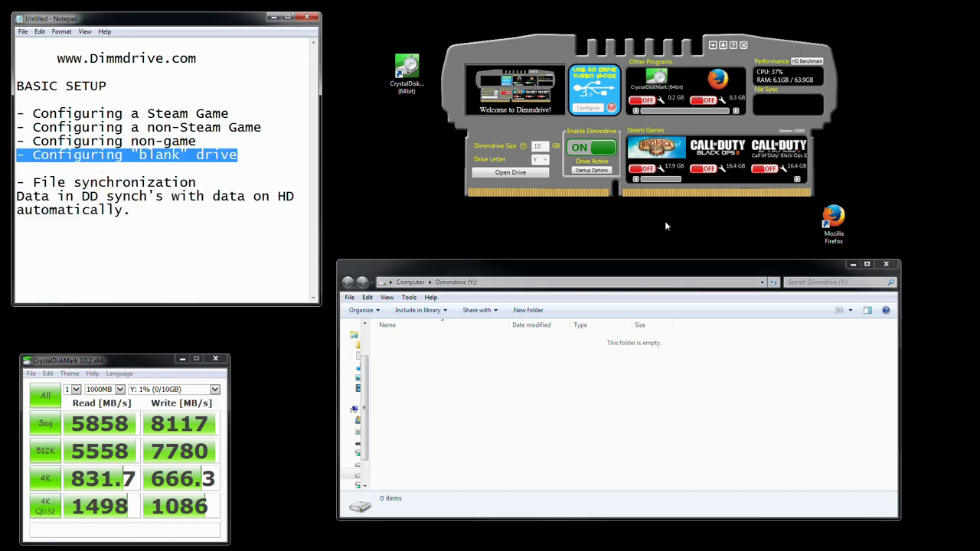
Close the Dimmdrive (Y:) Explorer window and move the Dimmdrive panel back below the desktop shortcuts.
{"action": "mouse_move", "coordinate": [763, 52]}
{"action": "left_mouse_down"}
{"action": "mouse_move", "coordinate": [781, 54]}
{"action": "mouse_move", "coordinate": [772, 43]}
{"action": "left_mouse_up"}
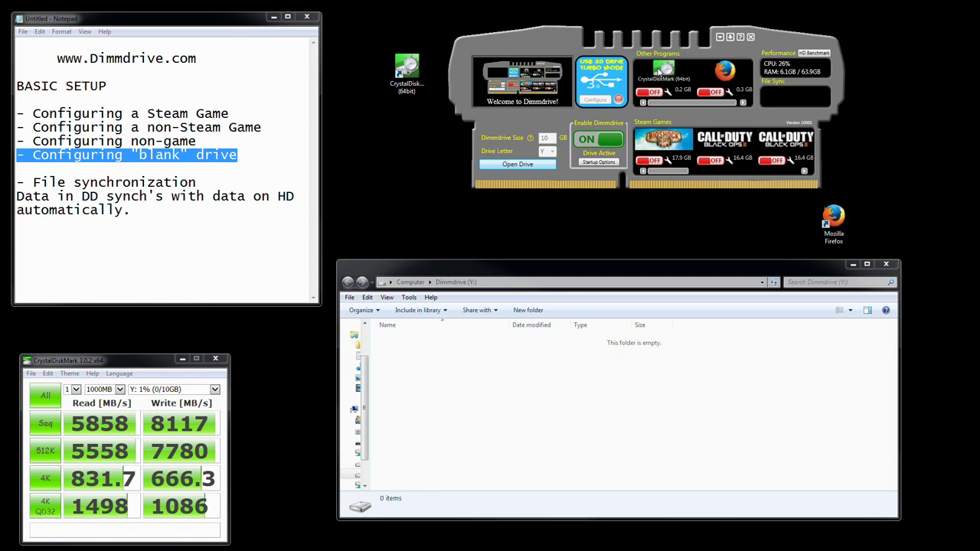
{"action": "left_click", "coordinate": [887, 265]}
{"action": "left_click_drag", "start_coordinate": [778, 35], "coordinate": [696, 135]}
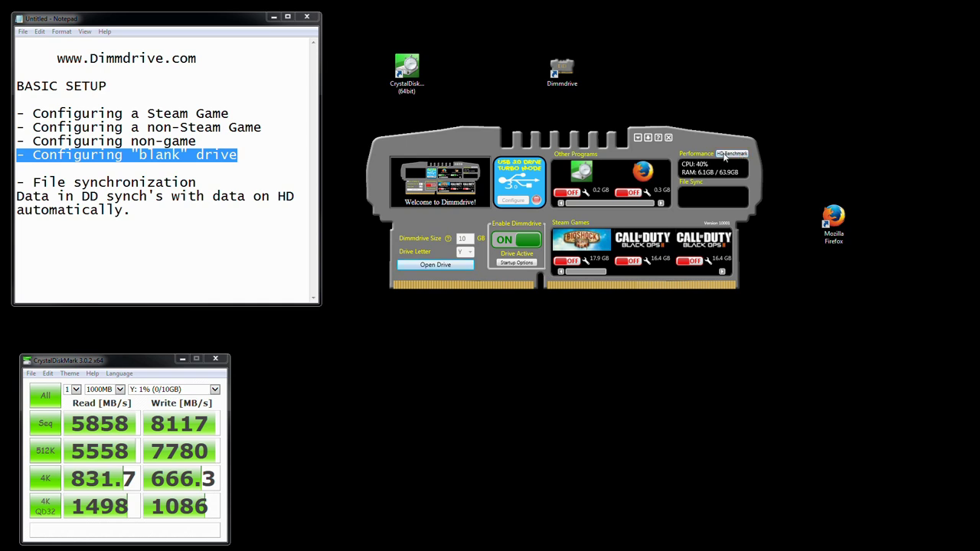
Open the HD Benchmark tool and arrange its window over the lower part of the Dimmdrive panel, with CrystalDiskMark kept in view beside it.
{"action": "left_click", "coordinate": [729, 154]}
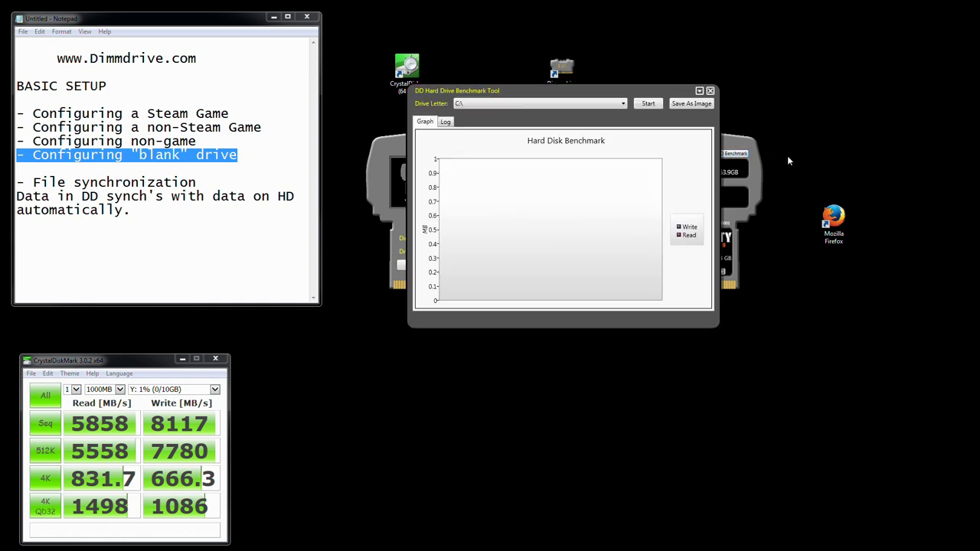
{"action": "left_click_drag", "start_coordinate": [601, 95], "coordinate": [580, 221]}
{"action": "mouse_move", "coordinate": [153, 359]}
{"action": "left_mouse_down"}
{"action": "mouse_move", "coordinate": [186, 350]}
{"action": "mouse_move", "coordinate": [142, 373]}
{"action": "left_mouse_up"}
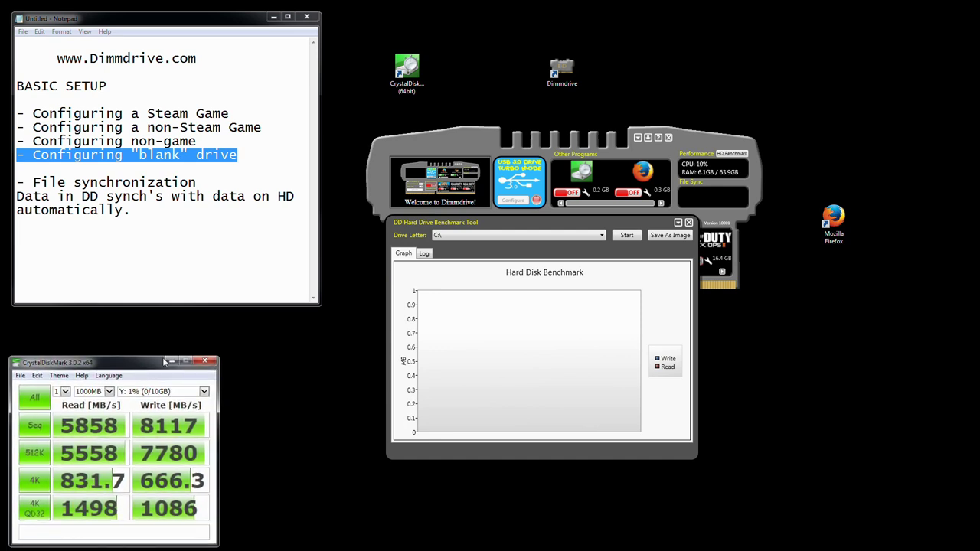
{"action": "mouse_move", "coordinate": [227, 349]}
{"action": "left_mouse_down"}
{"action": "mouse_move", "coordinate": [14, 543]}
{"action": "mouse_move", "coordinate": [272, 329]}
{"action": "mouse_move", "coordinate": [239, 347]}
{"action": "left_mouse_up"}
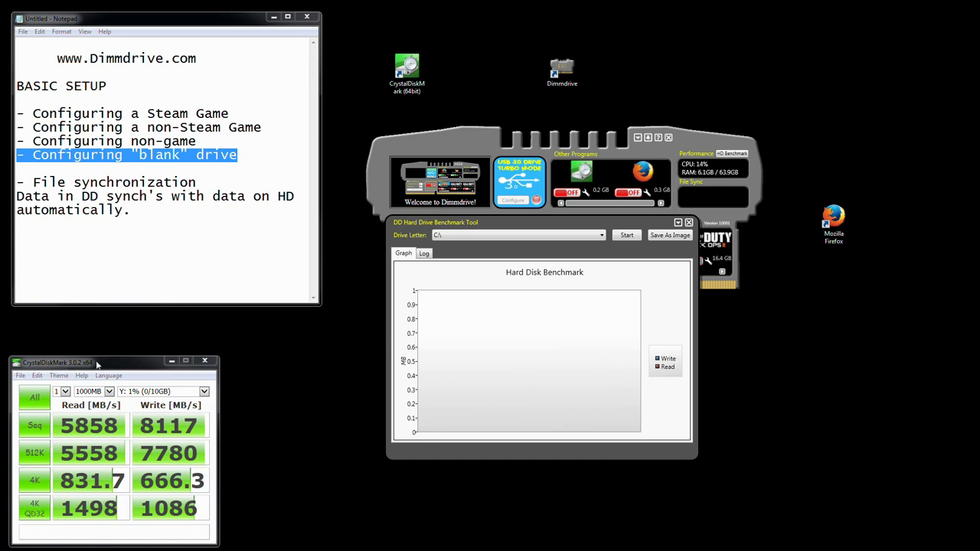
{"action": "left_click_drag", "start_coordinate": [516, 220], "coordinate": [483, 240]}
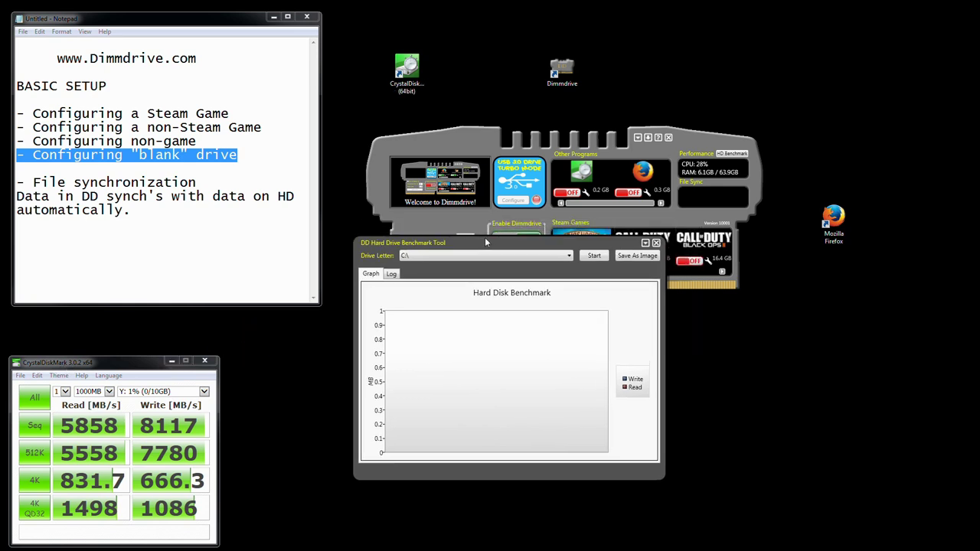
Choose drive Y:\ in the benchmark tool, place its window just below the Dimmdrive panel, and run the benchmark.
{"action": "left_click", "coordinate": [479, 258]}
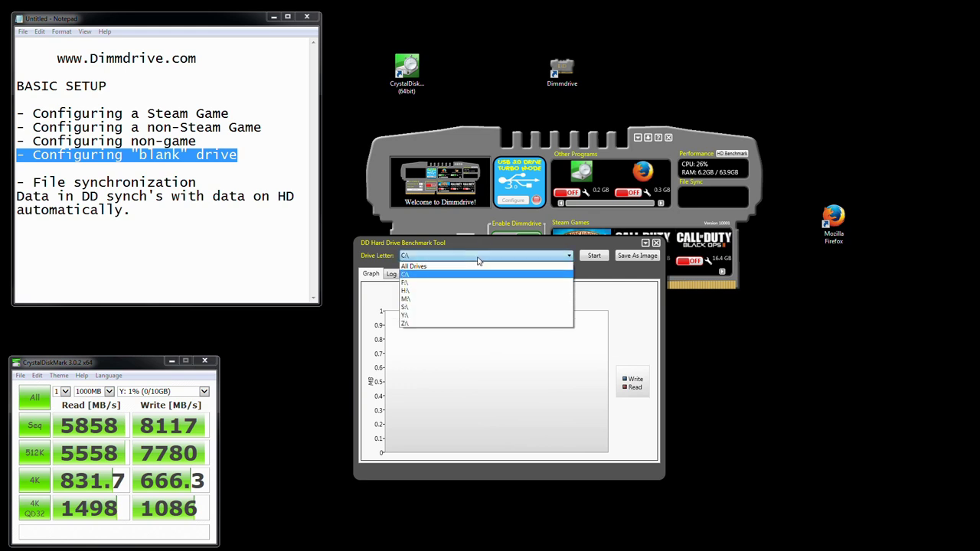
{"action": "left_click", "coordinate": [426, 258]}
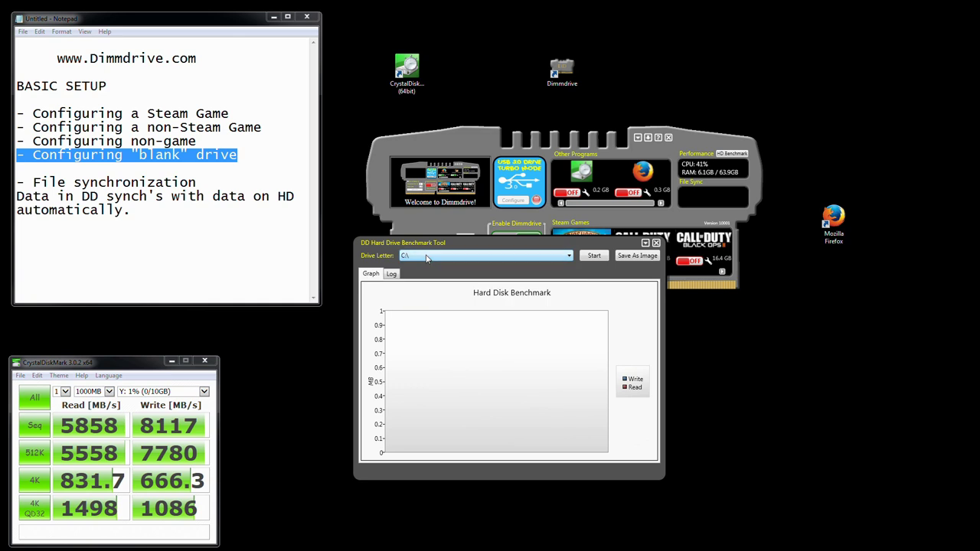
{"action": "left_click", "coordinate": [427, 261]}
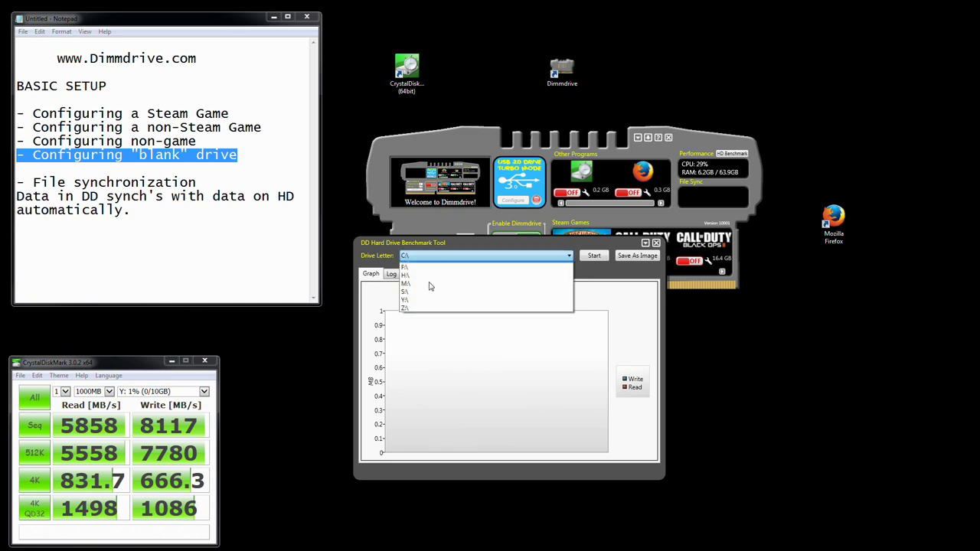
{"action": "left_click", "coordinate": [415, 316]}
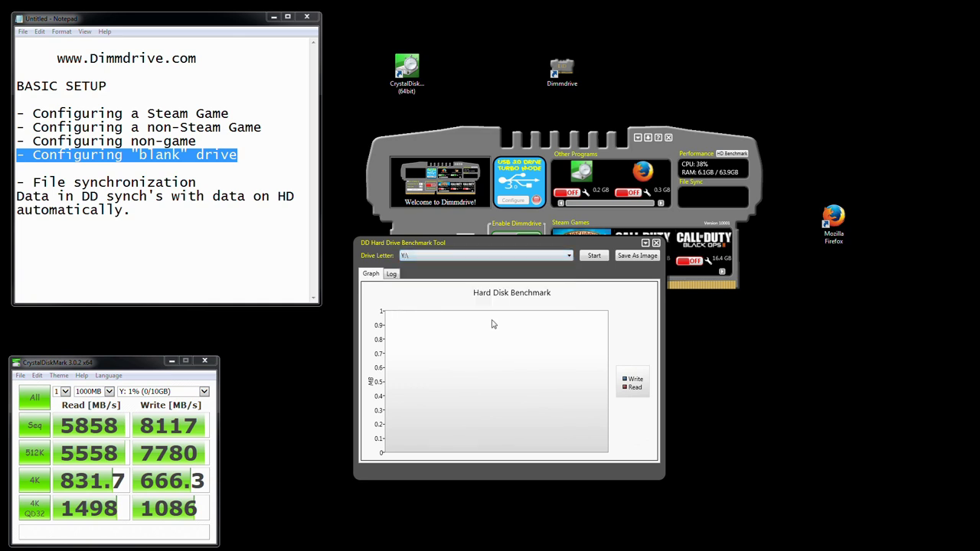
{"action": "left_click_drag", "start_coordinate": [585, 245], "coordinate": [608, 294]}
{"action": "left_click", "coordinate": [620, 304]}
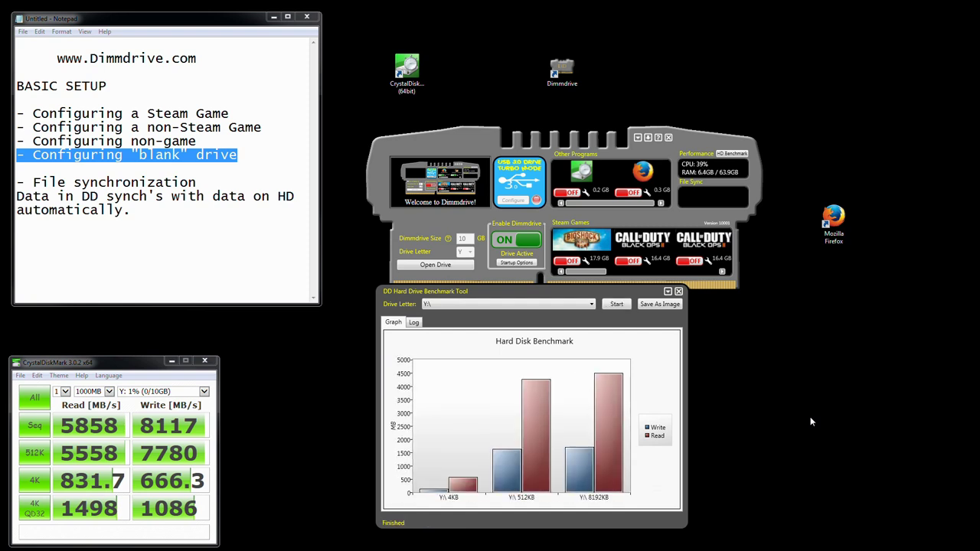
Review the drive Y:\ results in the benchmark log and graph, then close the benchmark tool and lower the Dimmdrive panel.
{"action": "mouse_move", "coordinate": [620, 390]}
{"action": "left_click", "coordinate": [413, 323]}
{"action": "left_click_drag", "start_coordinate": [575, 368], "coordinate": [528, 360]}
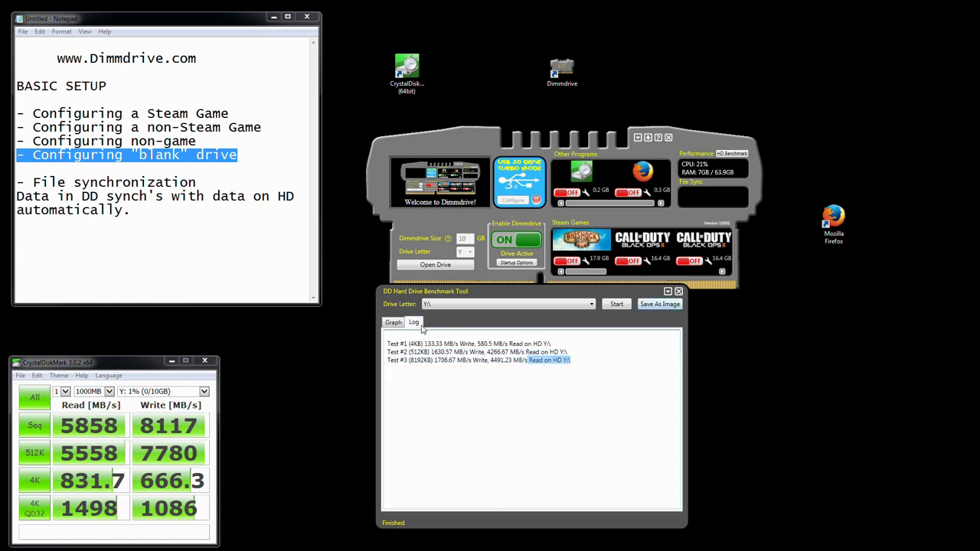
{"action": "left_click", "coordinate": [393, 323]}
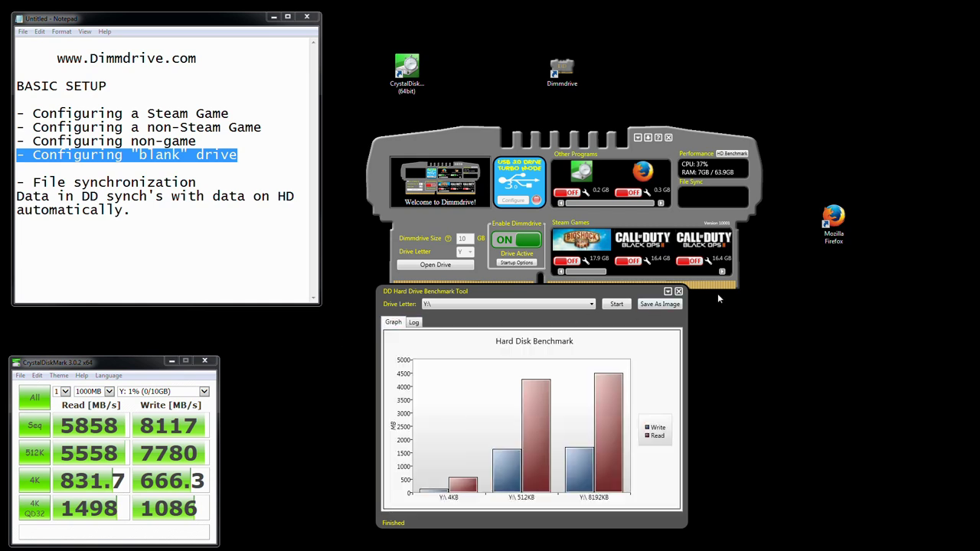
{"action": "left_click", "coordinate": [678, 291]}
{"action": "left_click_drag", "start_coordinate": [698, 150], "coordinate": [700, 182]}
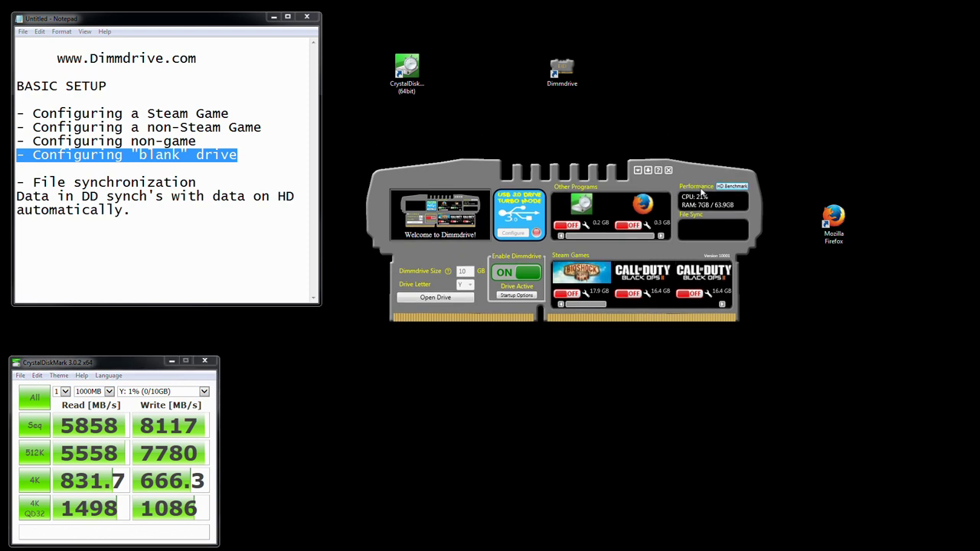
Enable "Launch Dimmdrive on startup" in the Startup Options and place the dialog above the Dimmdrive panel.
{"action": "left_click", "coordinate": [518, 295]}
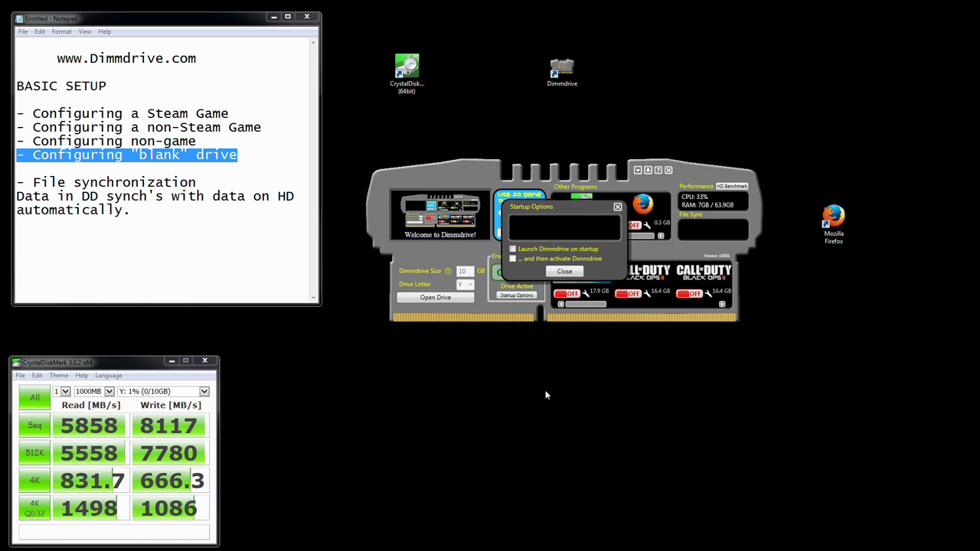
{"action": "mouse_move", "coordinate": [540, 253]}
{"action": "left_click", "coordinate": [527, 252]}
{"action": "left_click_drag", "start_coordinate": [577, 206], "coordinate": [581, 65]}
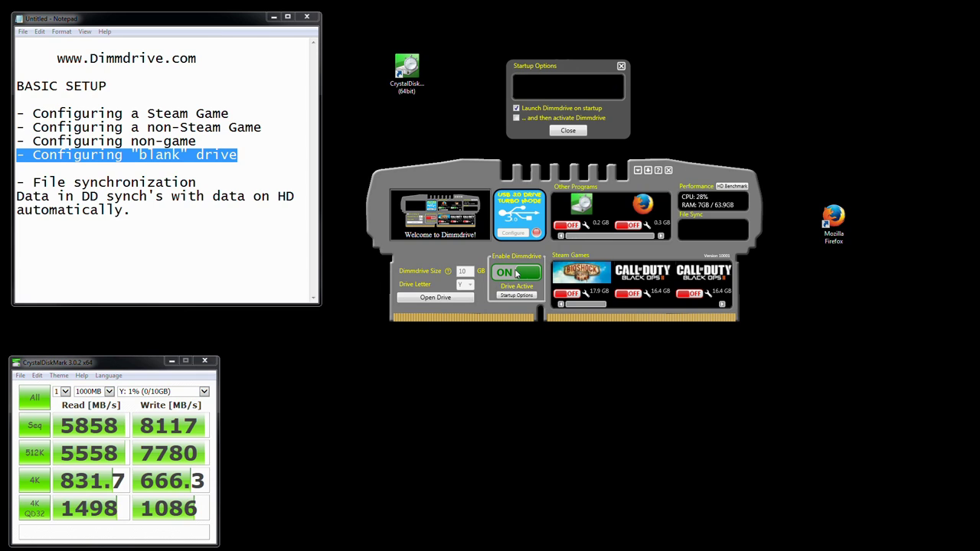
Disable "Launch Dimmdrive on startup", close the Startup Options, and shift the Dimmdrive panel slightly lower.
{"action": "mouse_move", "coordinate": [565, 121]}
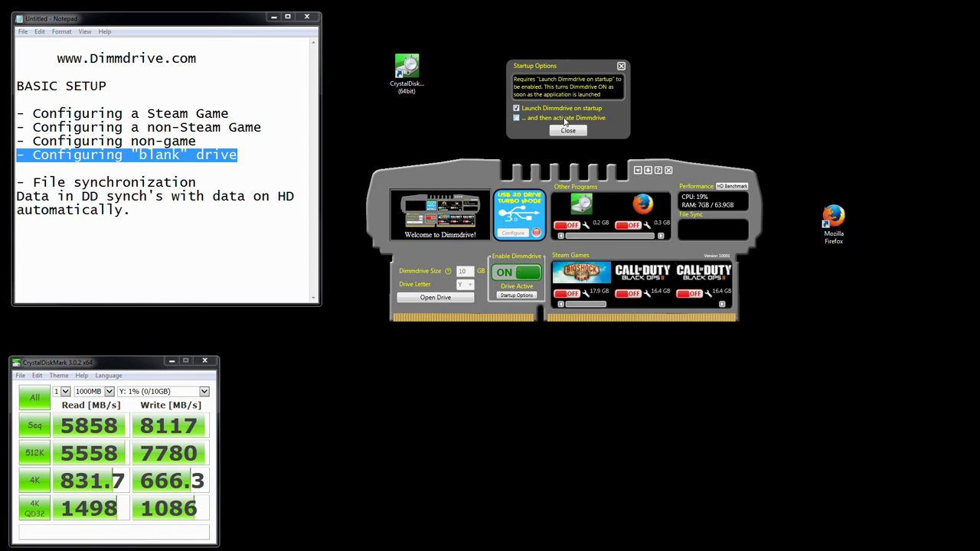
{"action": "left_click", "coordinate": [566, 108]}
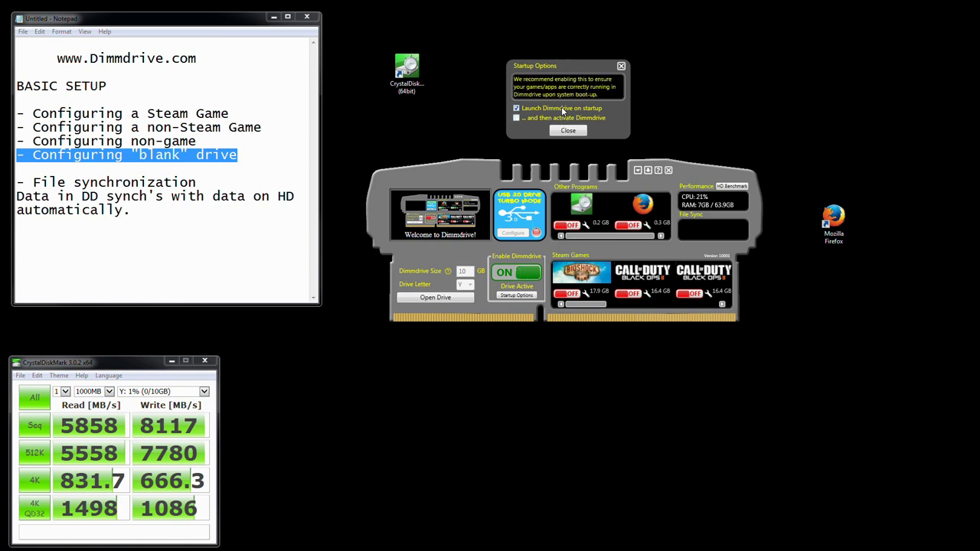
{"action": "left_click_drag", "start_coordinate": [578, 84], "coordinate": [589, 233]}
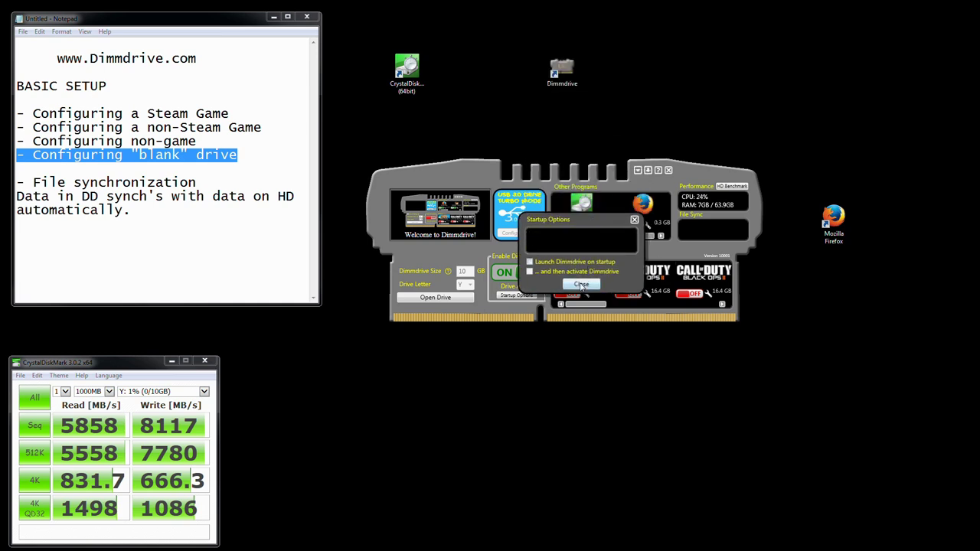
{"action": "left_click", "coordinate": [580, 284]}
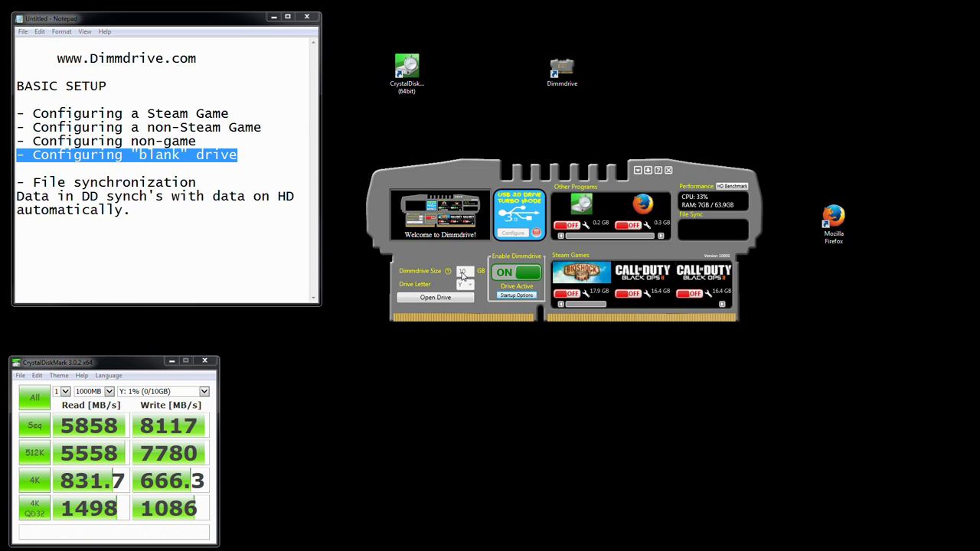
{"action": "left_click_drag", "start_coordinate": [463, 177], "coordinate": [451, 200]}
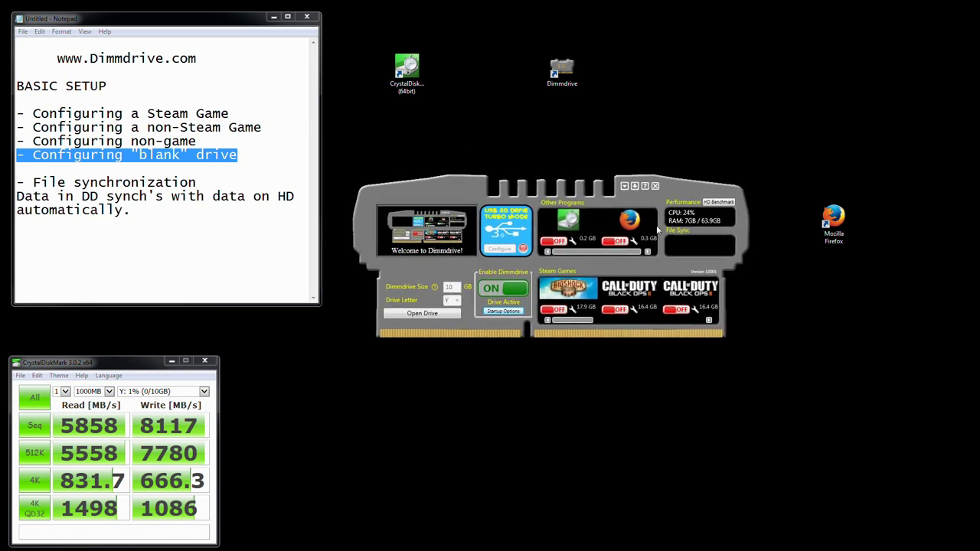
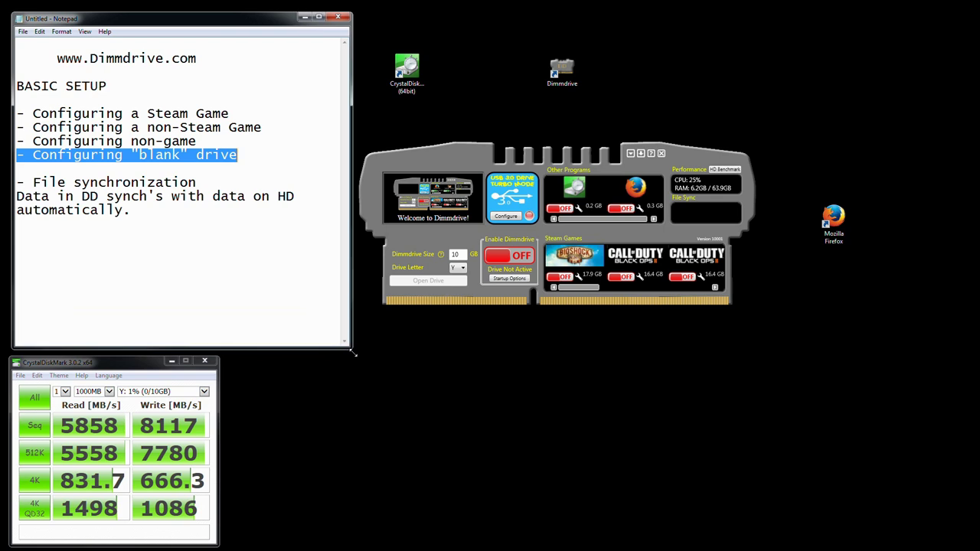
Add the line "First runs, HD --> DD" below the file synchronization text in the Notepad notes.
{"action": "left_click", "coordinate": [165, 233]}
{"action": "key", "text": "Return"}
{"action": "key", "text": "Return"}
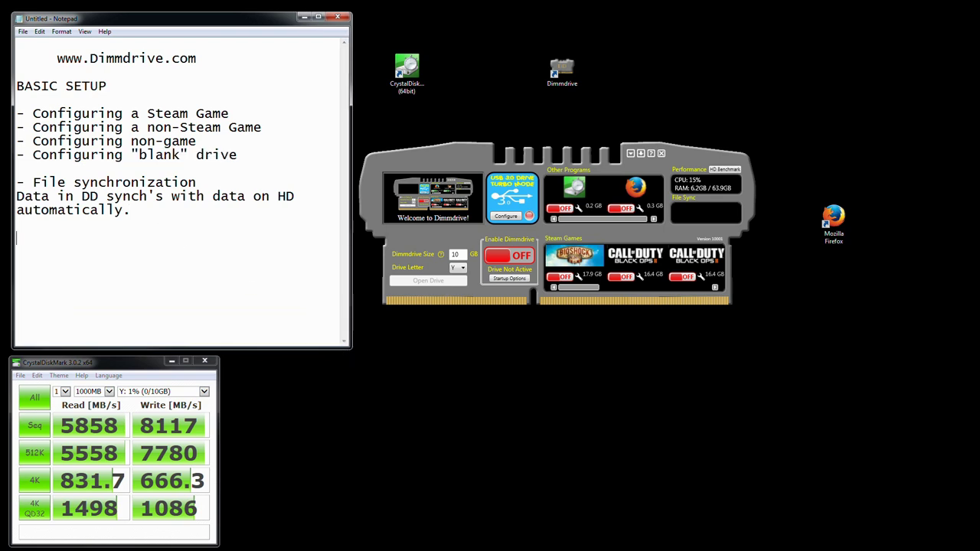
{"action": "type", "text": "First runs,  HD --> DD"}
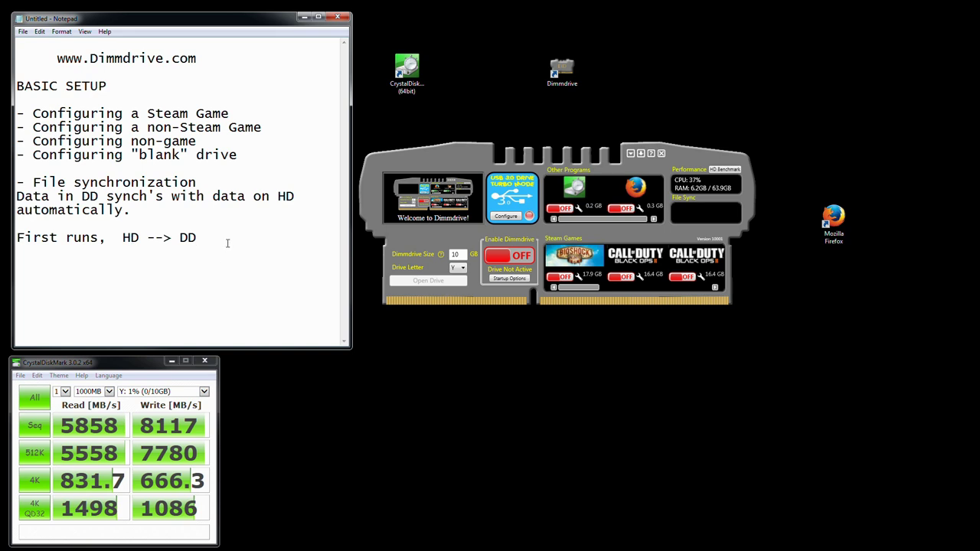
{"action": "key", "text": "Return"}
{"action": "key", "text": "Return"}
{"action": "key", "text": "BackSpace"}
{"action": "key", "text": "BackSpace"}
{"action": "key", "text": "Return"}
{"action": "key", "text": "Return"}
{"action": "type", "text": "@Boot, HD ~20"}
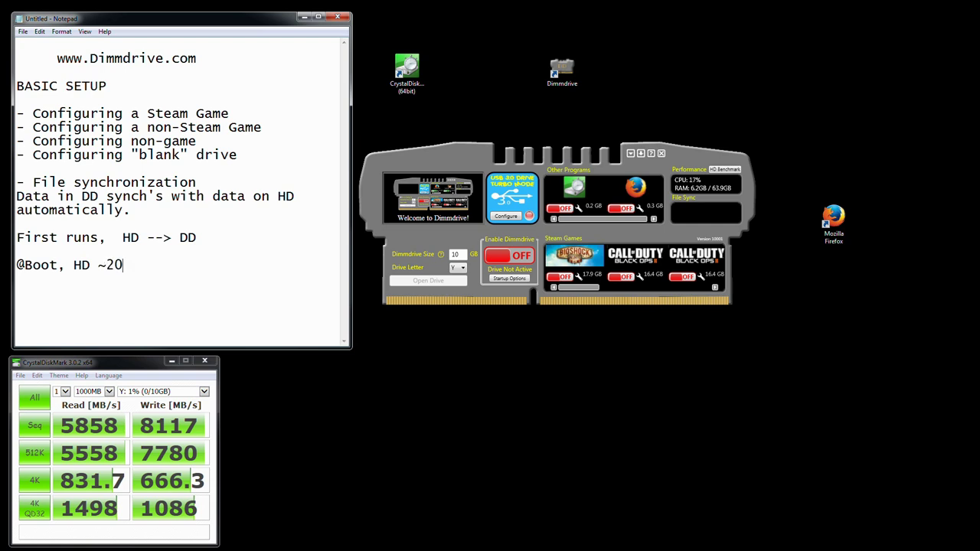
{"action": "type", "text": "MB/s into DD"}
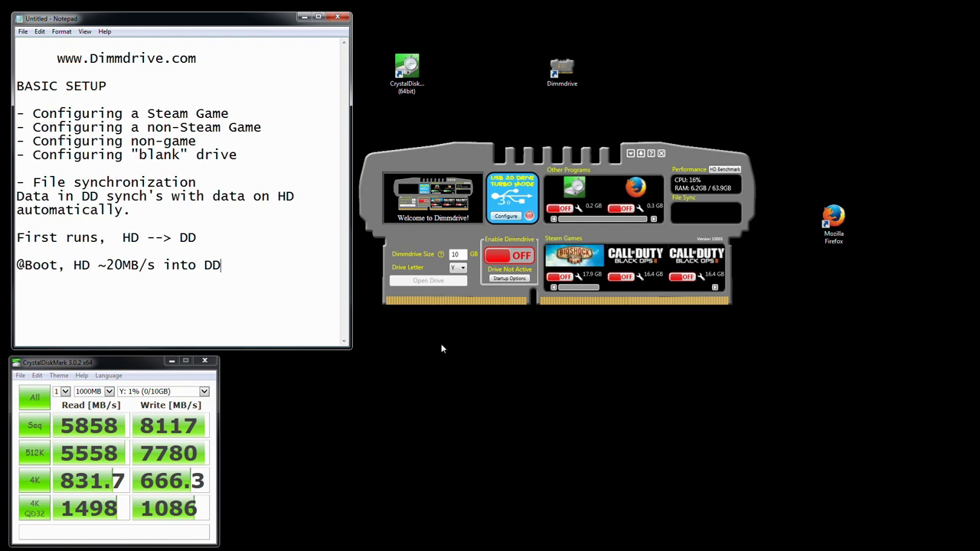
{"action": "key", "text": "Return"}
{"action": "type", "text": "My USB3 is ~210MB/s"}
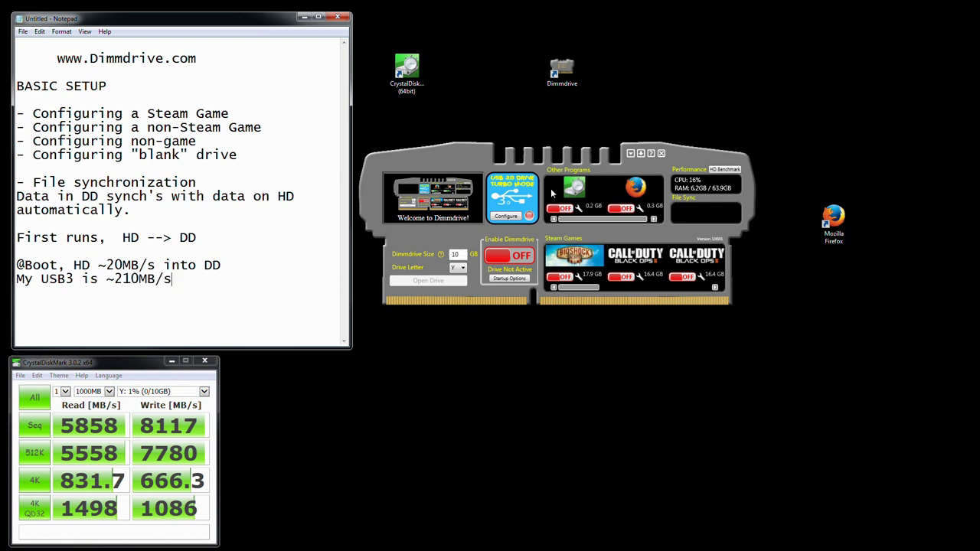
Open the USB 3.0 Drive Turbo Mode configuration and select the H: USB drive.
{"action": "left_click", "coordinate": [507, 217]}
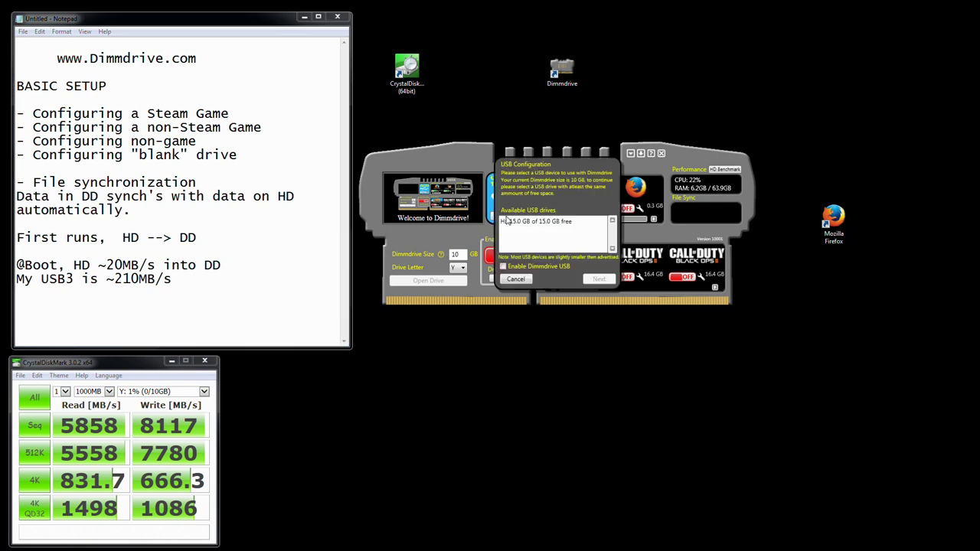
{"action": "left_click", "coordinate": [529, 221]}
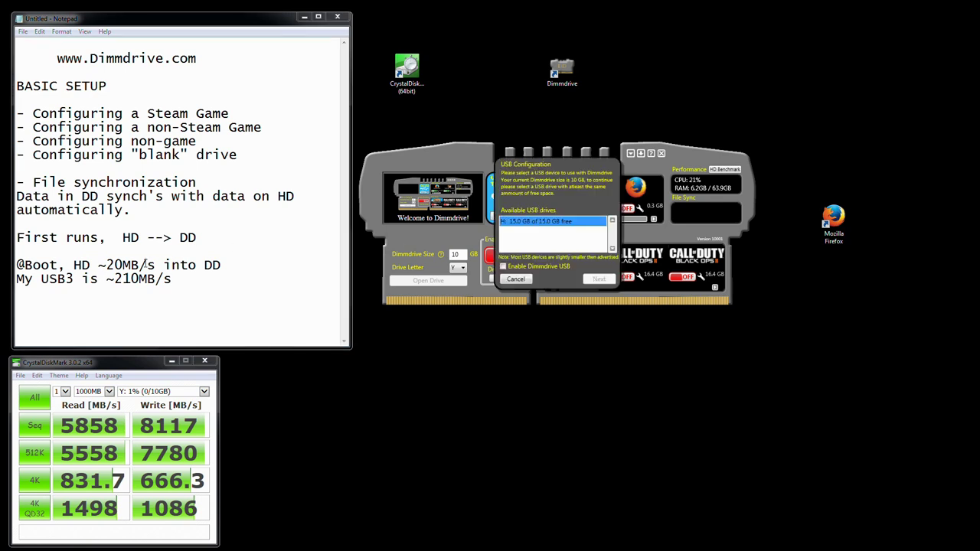
Insert the line "at the same time, DD --> USB3" directly below the "First runs" line in the Notepad notes.
{"action": "left_click_drag", "start_coordinate": [126, 241], "coordinate": [197, 242]}
{"action": "left_click", "coordinate": [240, 242]}
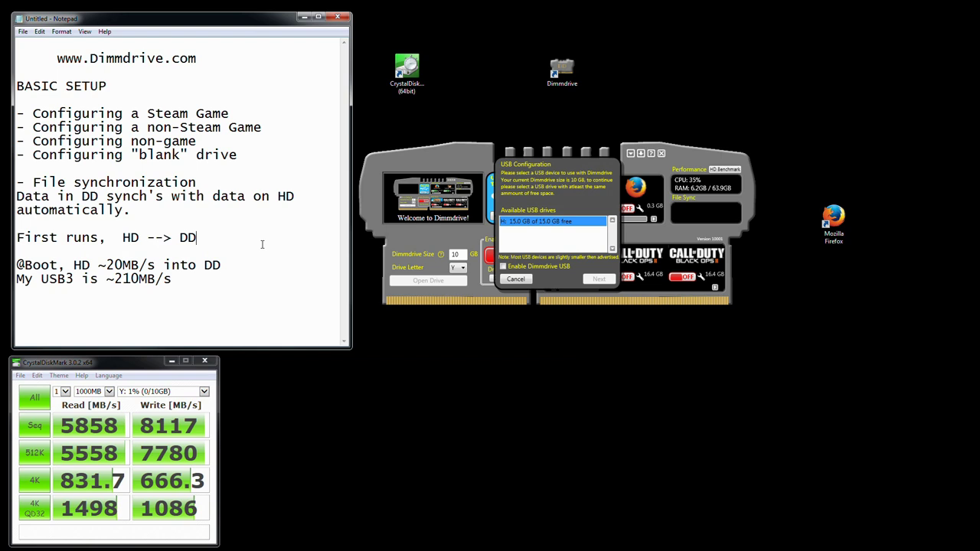
{"action": "type", "text": "(at"}
{"action": "key", "text": "BackSpace"}
{"action": "key", "text": "BackSpace"}
{"action": "key", "text": "BackSpace"}
{"action": "key", "text": "BackSpace"}
{"action": "key", "text": "BackSpace"}
{"action": "key", "text": "Return"}
{"action": "type", "text": "at the same time"}
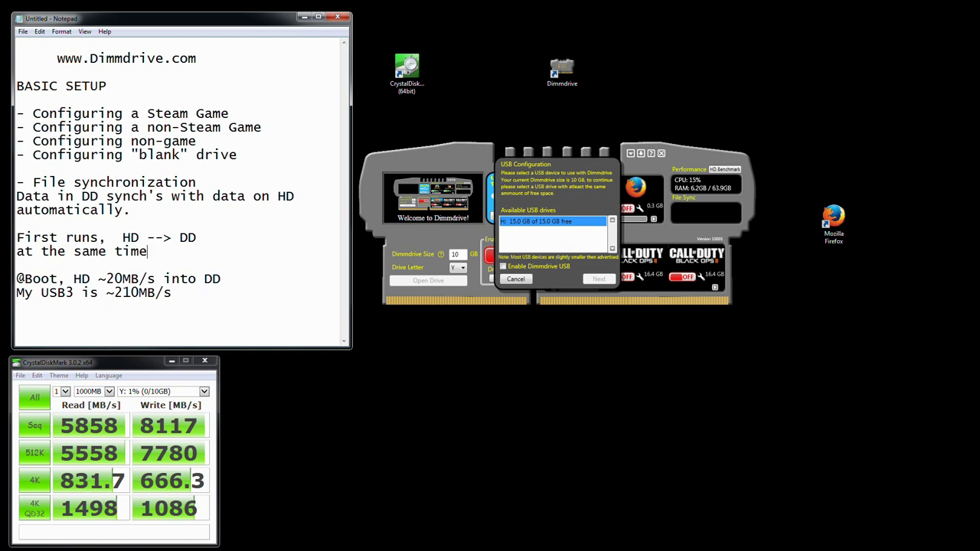
{"action": "type", "text": ",  DD --> USB3"}
Enable Dimmdrive USB for drive H: and finish the USB configuration.
{"action": "left_click", "coordinate": [503, 266]}
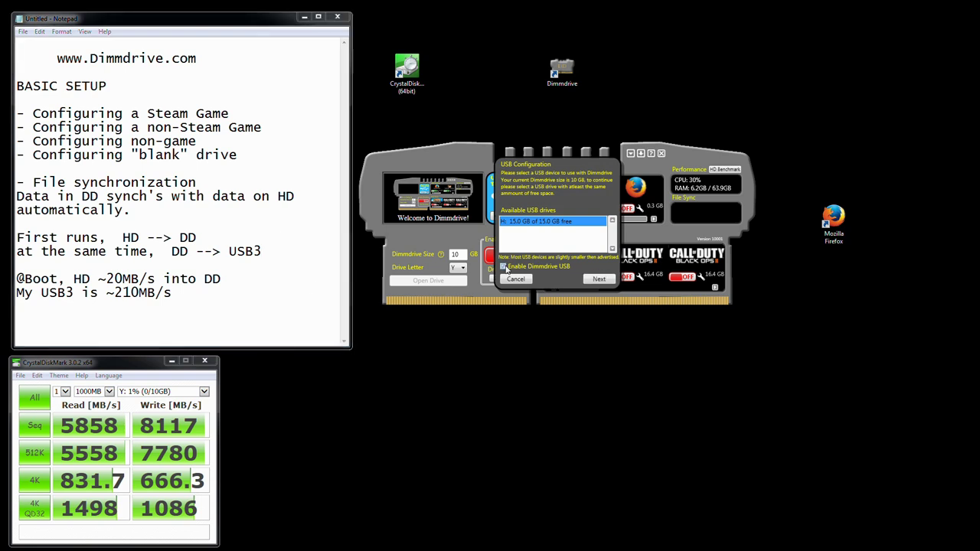
{"action": "left_click", "coordinate": [598, 279]}
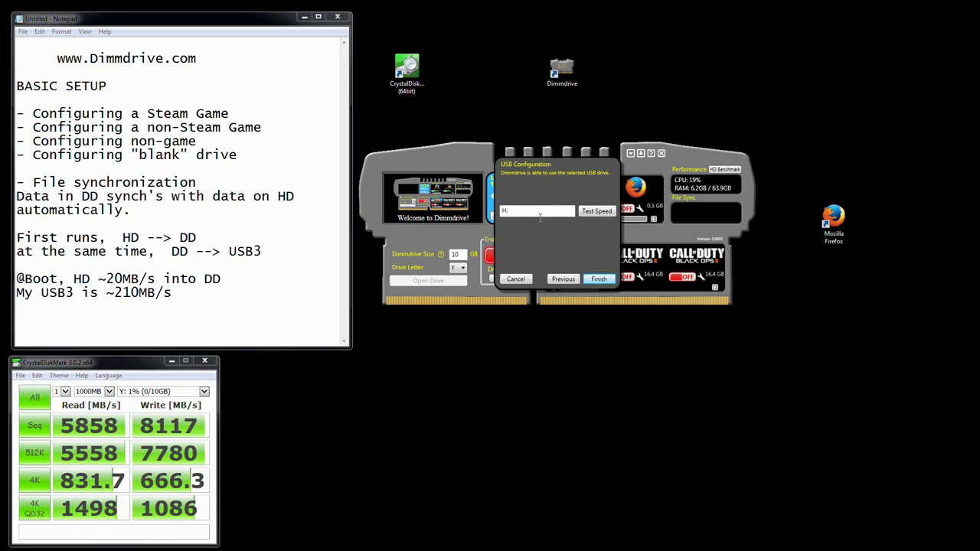
{"action": "left_click", "coordinate": [598, 280]}
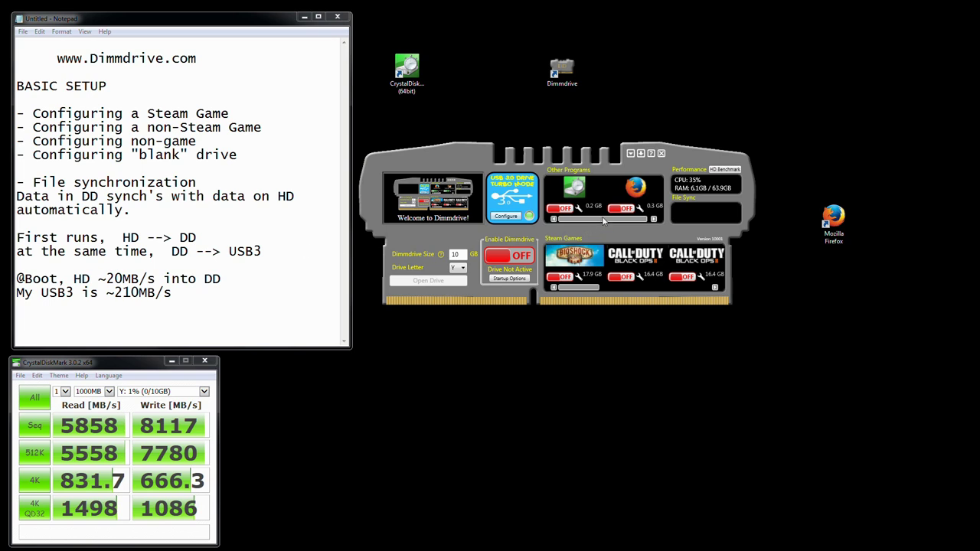
Switch on Call of Duty: World at War in Steam Games, using CoDWaW.exe as its executable.
{"action": "left_click_drag", "start_coordinate": [584, 289], "coordinate": [622, 290]}
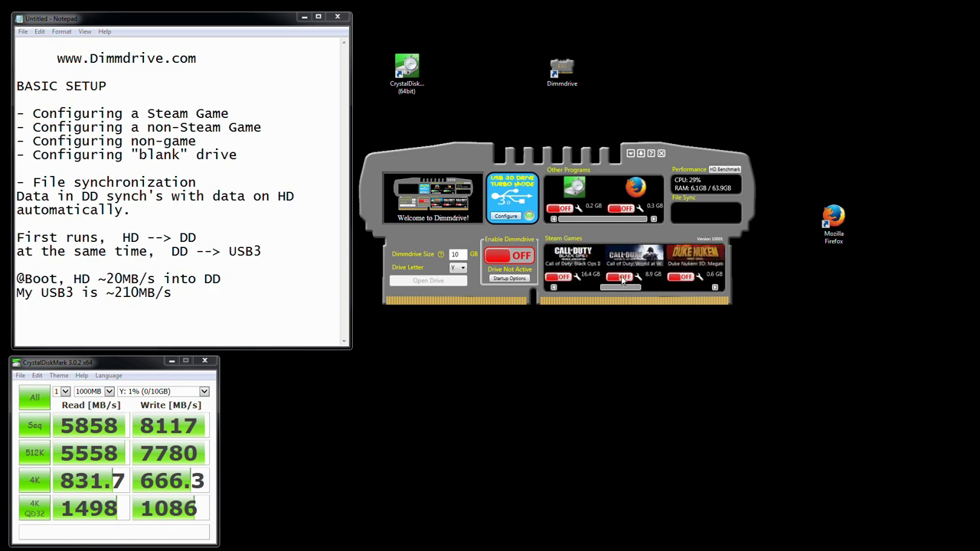
{"action": "left_click", "coordinate": [621, 280]}
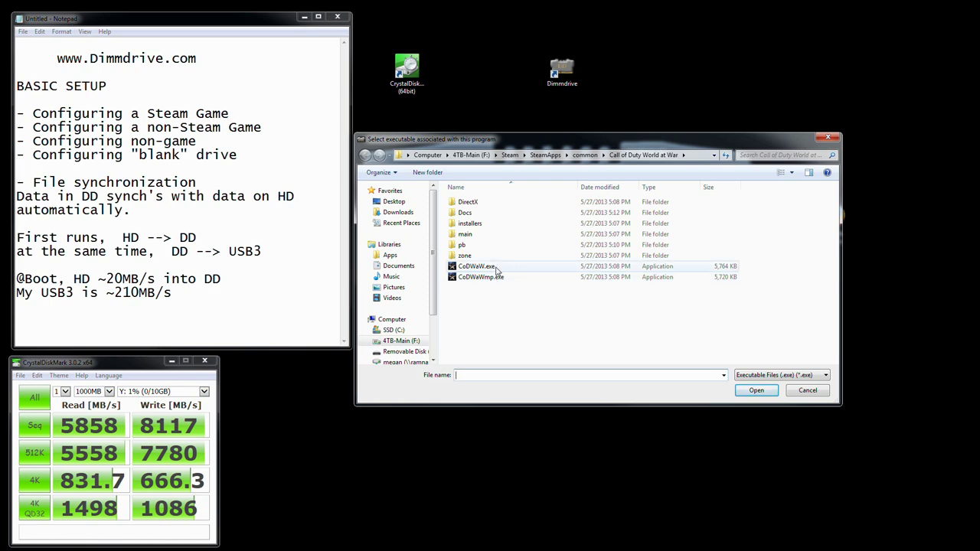
{"action": "double_click", "coordinate": [496, 267]}
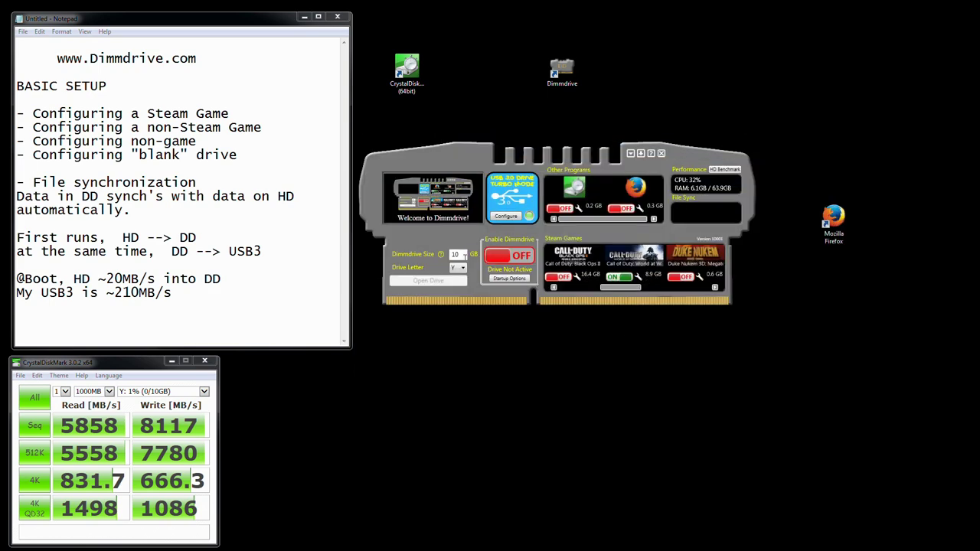
Set the Dimmdrive size to 11 GB and highlight the "HD --> DD" and "DD --> USB3" transfers in the notes.
{"action": "left_click", "coordinate": [454, 254]}
{"action": "type", "text": "11"}
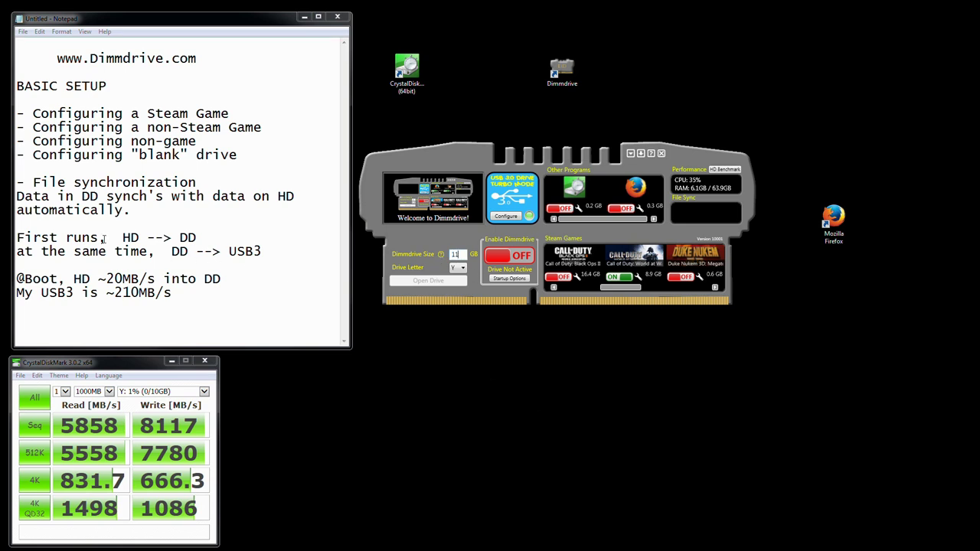
{"action": "left_click_drag", "start_coordinate": [124, 238], "coordinate": [202, 238]}
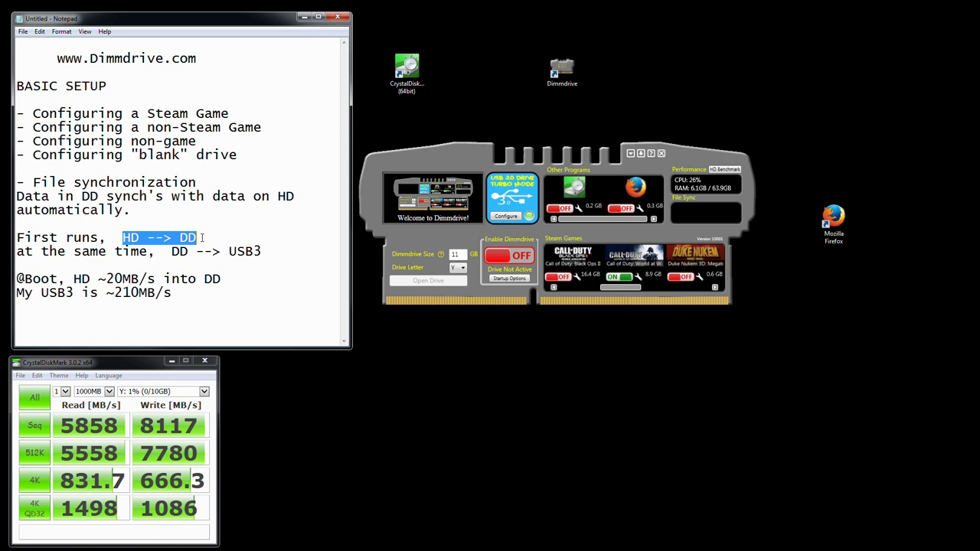
{"action": "left_click_drag", "start_coordinate": [172, 252], "coordinate": [265, 252]}
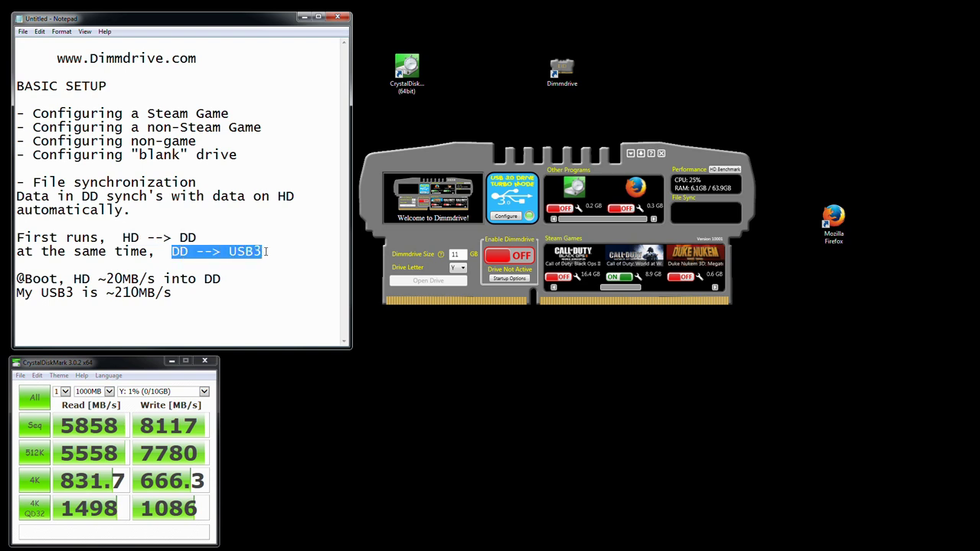
{"action": "left_click", "coordinate": [239, 293]}
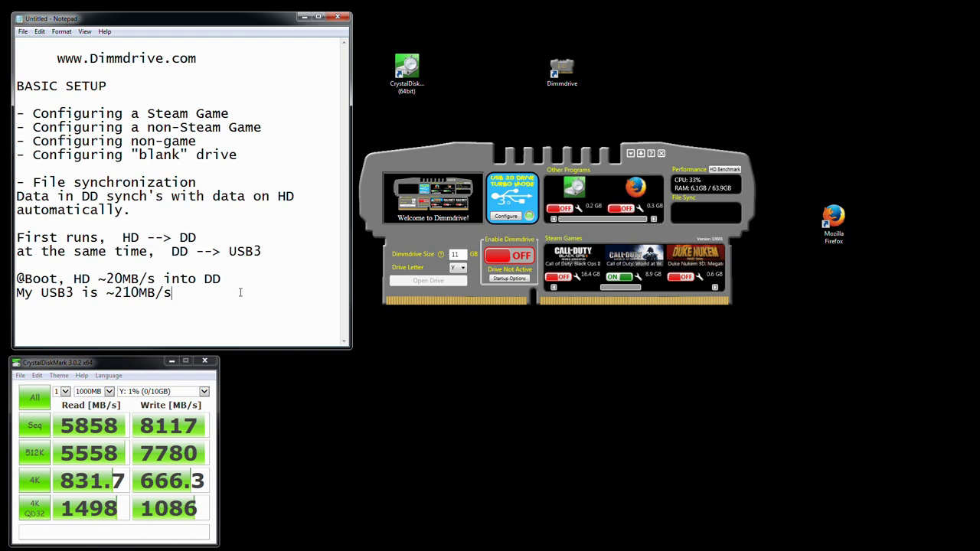
{"action": "key", "text": "Return"}
{"action": "key", "text": "Return"}
{"action": "key", "text": "Up"}
{"action": "key", "text": "Up"}
{"action": "key", "text": "Up"}
{"action": "key", "text": "Up"}
{"action": "key", "text": "Up"}
{"action": "key", "text": "Down"}
{"action": "key", "text": "Return"}
{"action": "key", "text": "Return"}
{"action": "key", "text": "Up"}
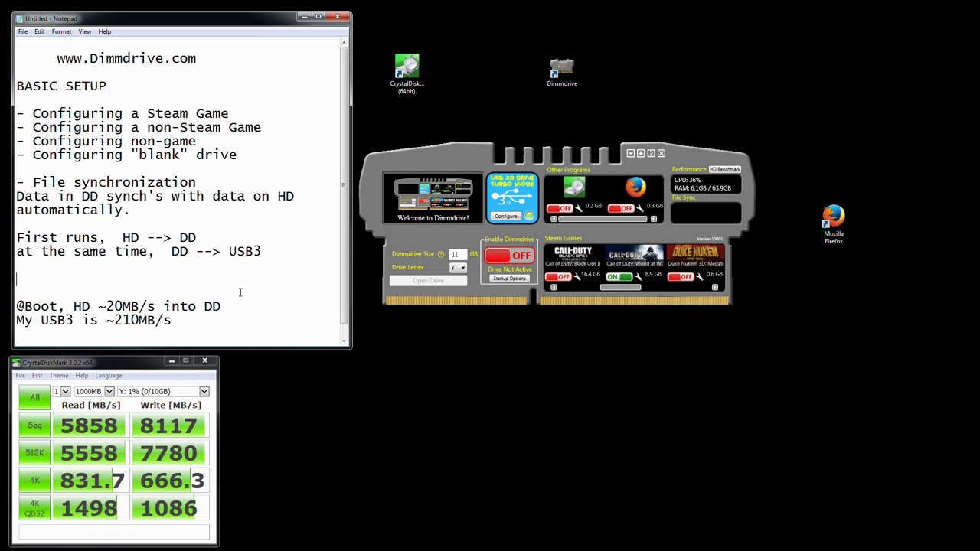
{"action": "type", "text": "Second run, "}
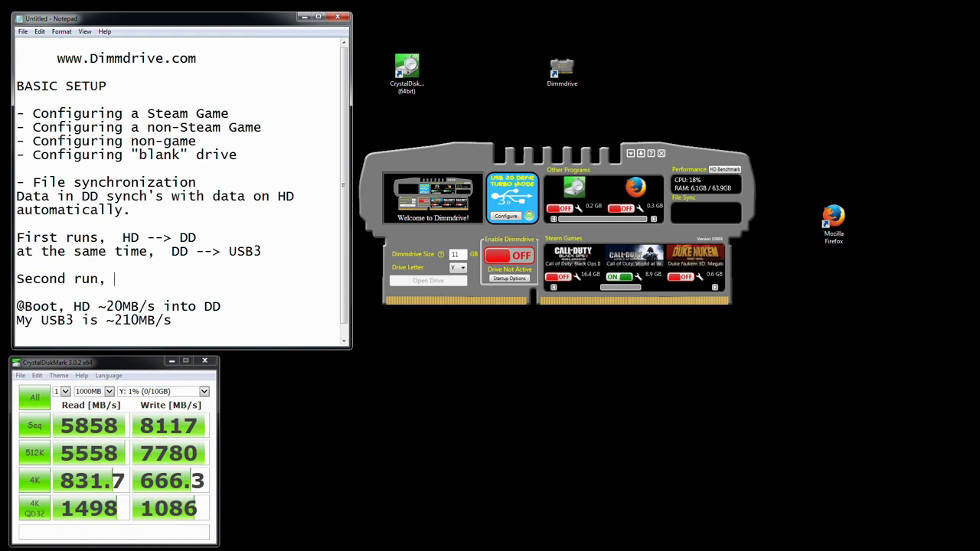
{"action": "type", "text": "USB3 --> DD"}
{"action": "left_click_drag", "start_coordinate": [220, 307], "coordinate": [154, 307]}
{"action": "left_click", "coordinate": [211, 327]}
{"action": "key", "text": "shift+Home"}
{"action": "type", "text": "@ "}
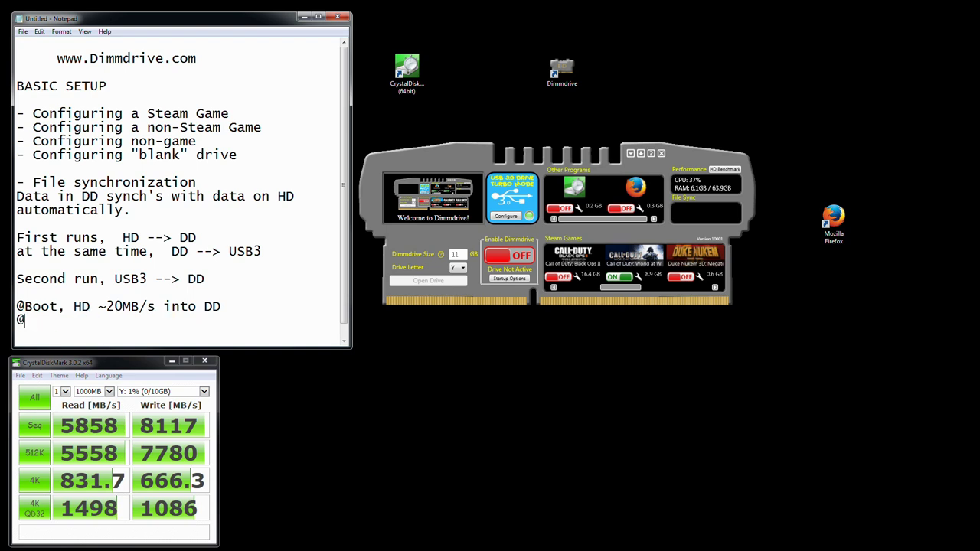
{"action": "type", "text": "2nd Boot,  USB"}
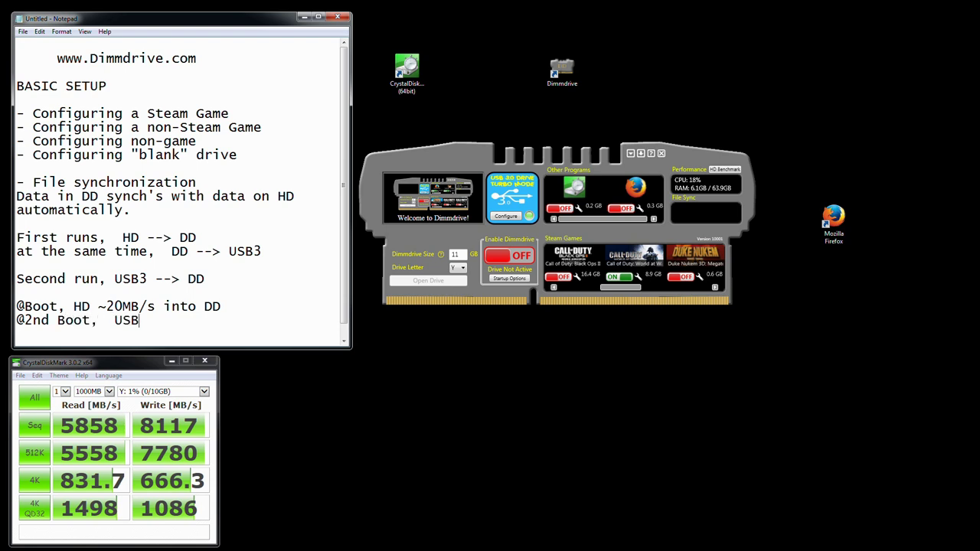
{"action": "type", "text": "3"}
{"action": "key", "text": "BackSpace"}
{"action": "key", "text": "BackSpace"}
{"action": "key", "text": "BackSpace"}
{"action": "key", "text": "BackSpace"}
{"action": "type", "text": "20G"}
{"action": "key", "text": "BackSpace"}
{"action": "key", "text": "BackSpace"}
{"action": "key", "text": "BackSpace"}
{"action": "type", "text": "~200MB/s into DD"}
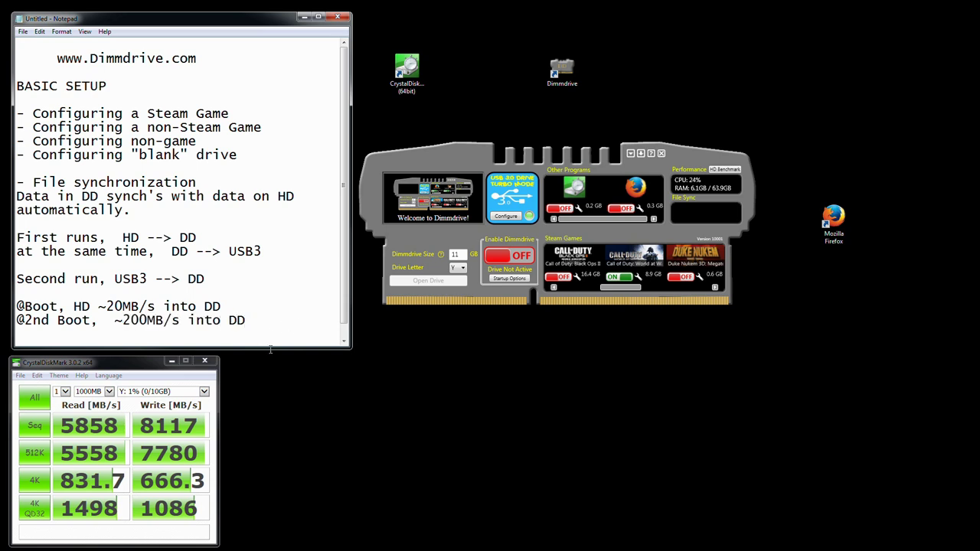
Make the Notepad window taller and highlight the first-boot and second-boot transfer speeds in the notes to compare them.
{"action": "left_click_drag", "start_coordinate": [265, 349], "coordinate": [265, 378]}
{"action": "left_click_drag", "start_coordinate": [81, 306], "coordinate": [238, 314]}
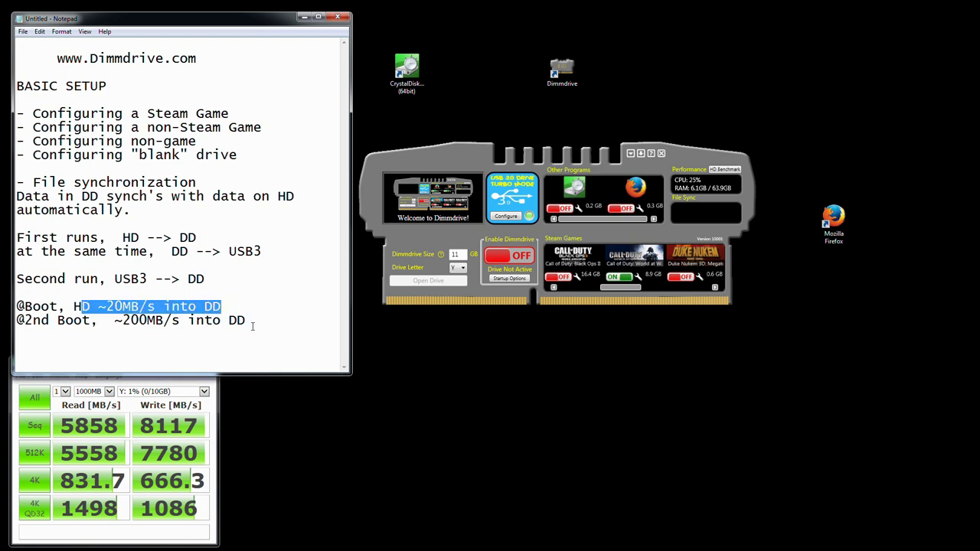
{"action": "left_click_drag", "start_coordinate": [246, 321], "coordinate": [115, 321]}
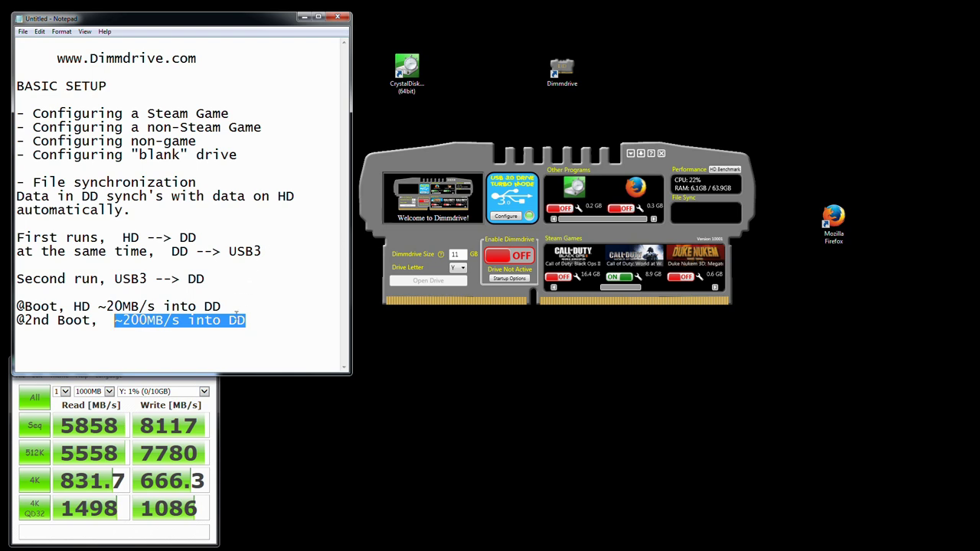
{"action": "left_click_drag", "start_coordinate": [160, 308], "coordinate": [17, 317]}
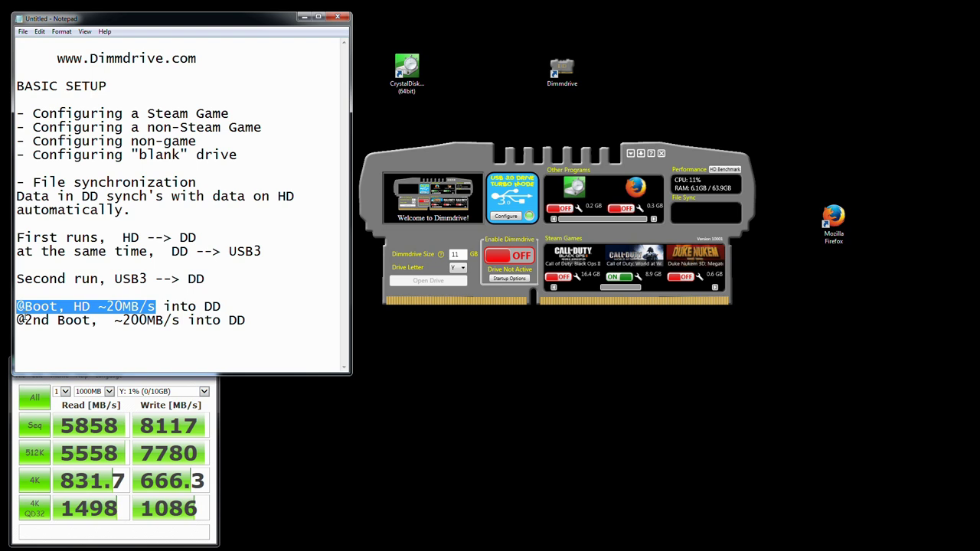
{"action": "left_click", "coordinate": [129, 325]}
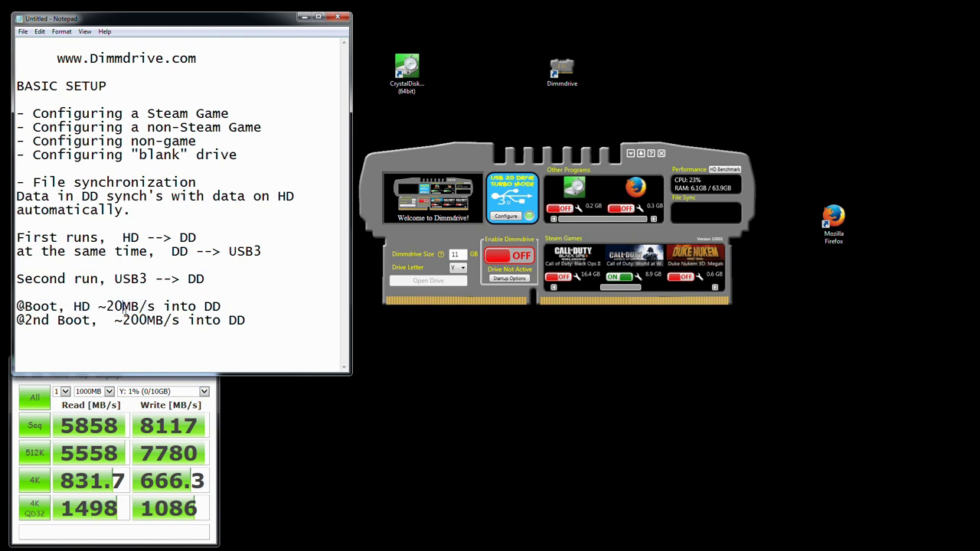
{"action": "left_click_drag", "start_coordinate": [114, 322], "coordinate": [185, 323]}
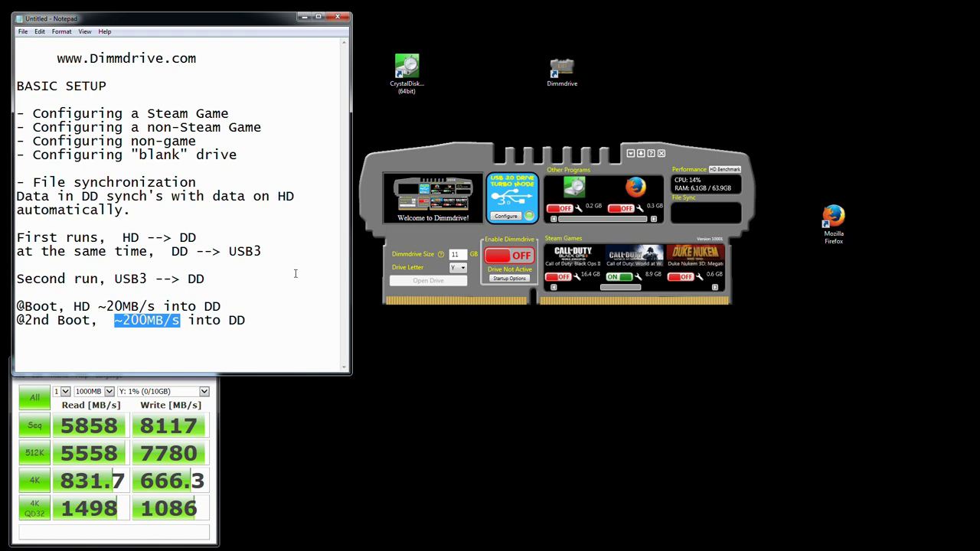
{"action": "left_click_drag", "start_coordinate": [253, 379], "coordinate": [253, 396]}
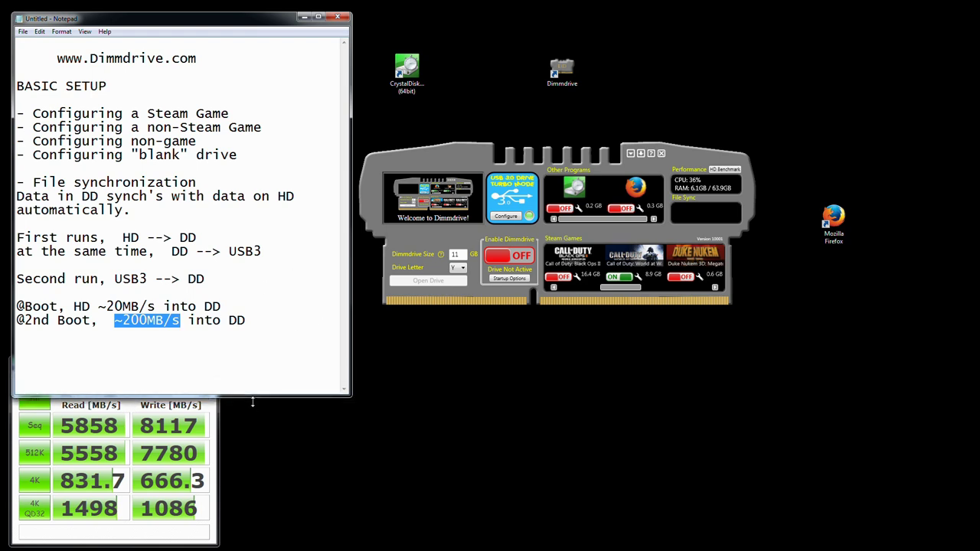
{"action": "left_click", "coordinate": [269, 327]}
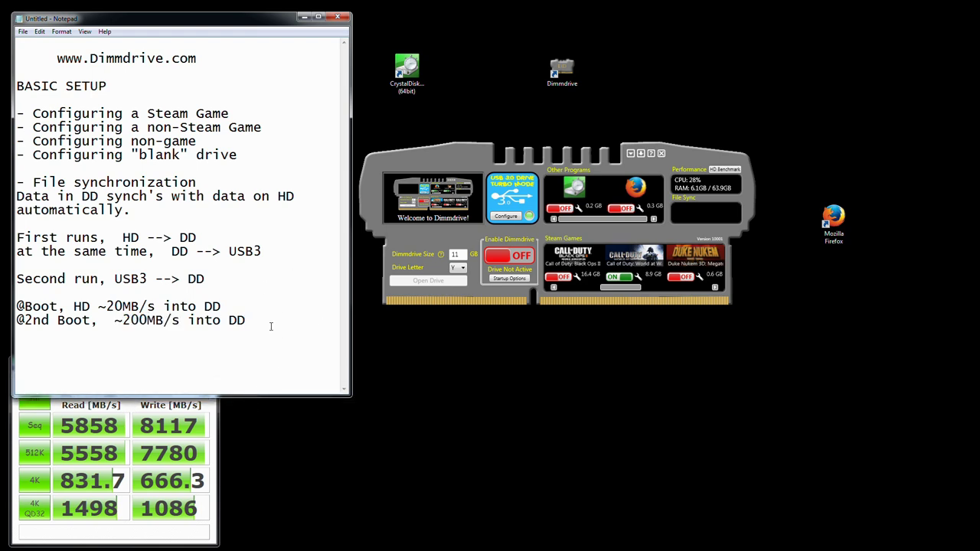